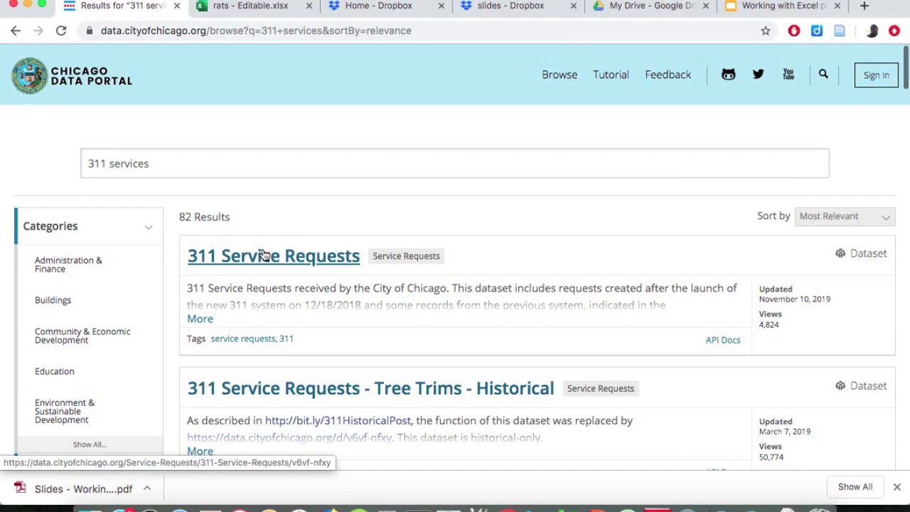
Open the 311 Service Requests dataset from the search results and display its data table.
left_click(263, 255)
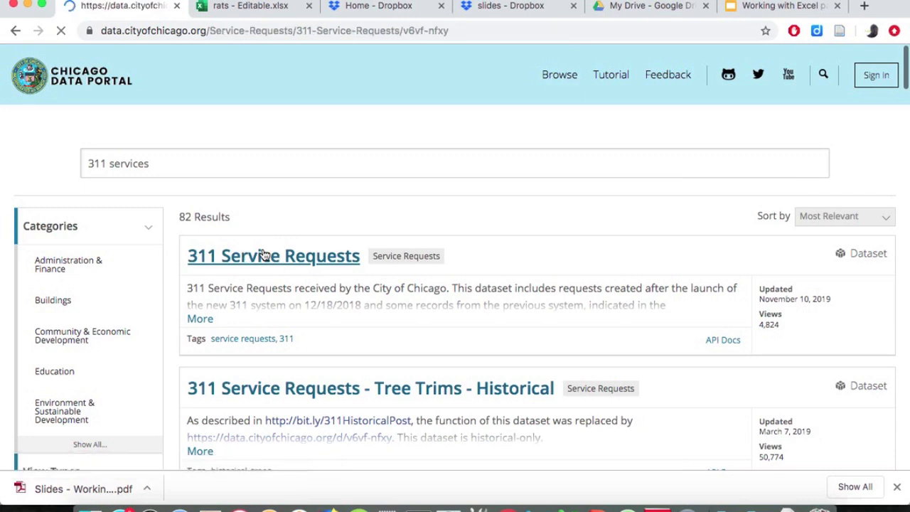
left_click(897, 487)
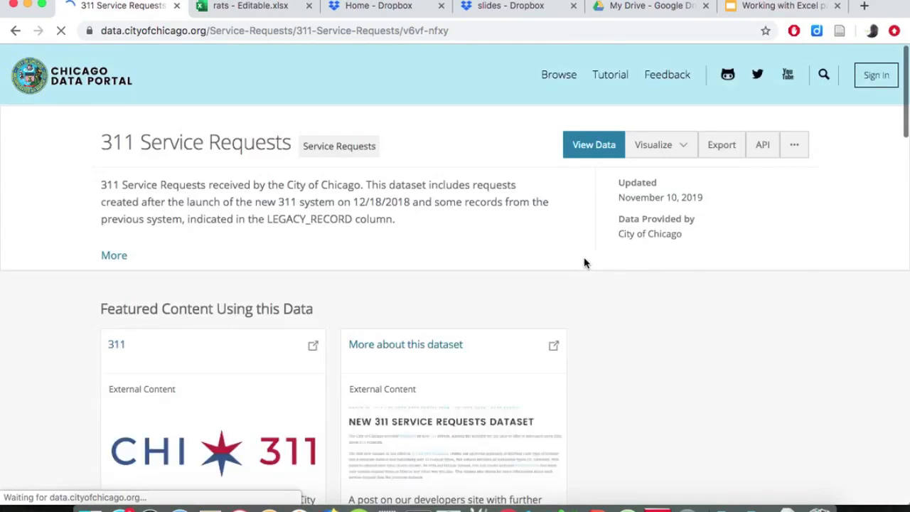
left_click(600, 148)
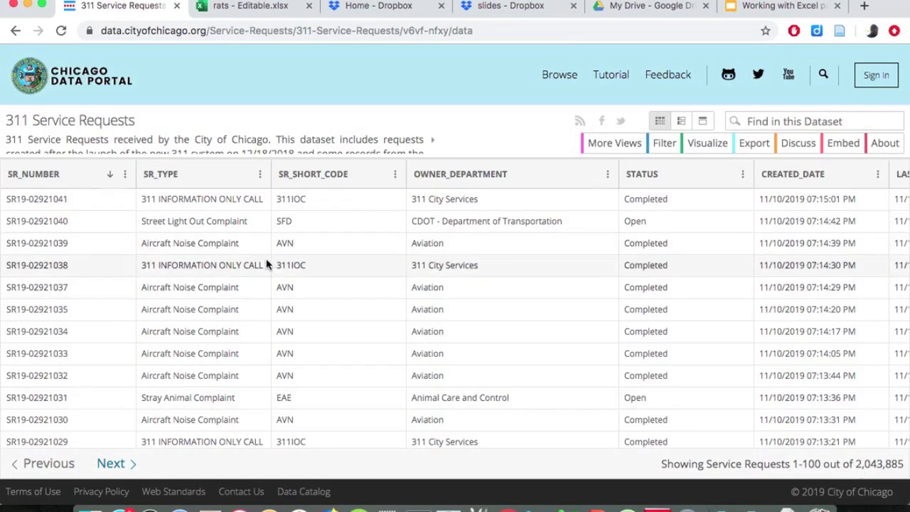
Look through the service request rows and search the page for "rodent".
scroll(266, 264, "down", 8)
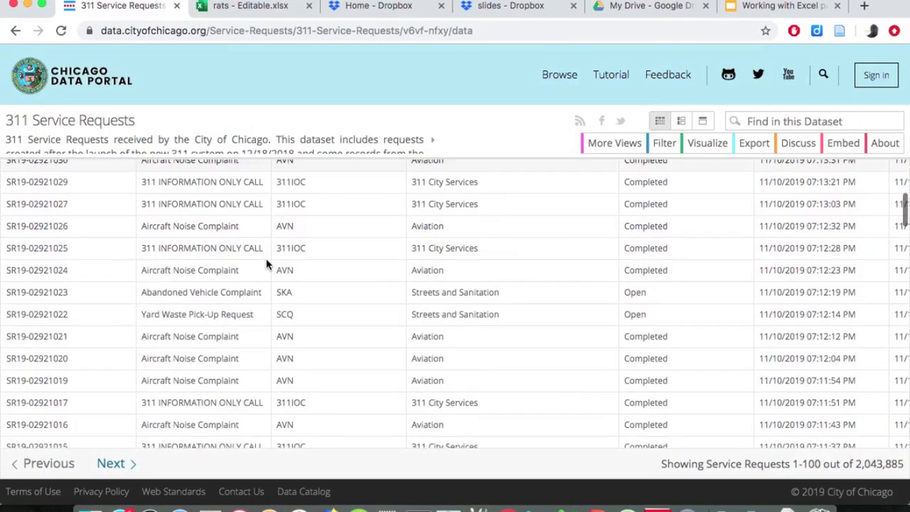
scroll(266, 264, "down", 7)
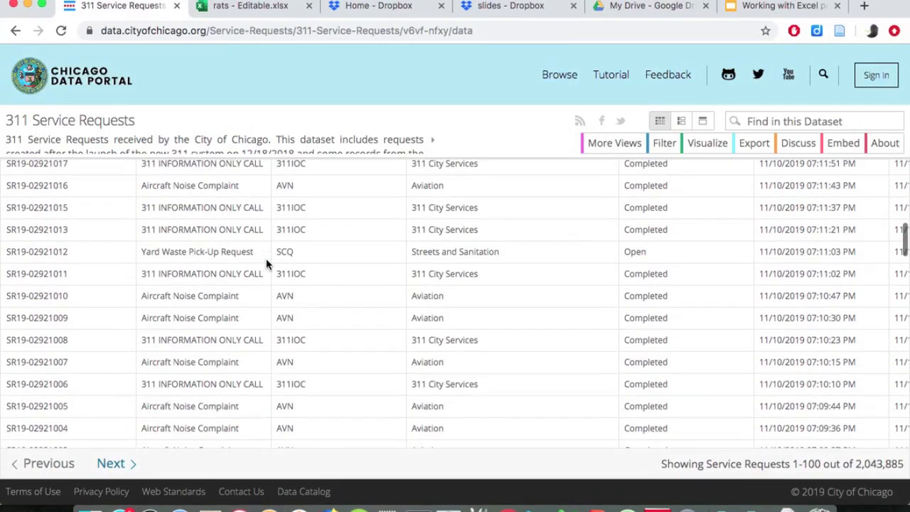
scroll(266, 265, "down", 5)
scroll(267, 264, "down", 8)
scroll(266, 264, "down", 6)
scroll(267, 265, "down", 5)
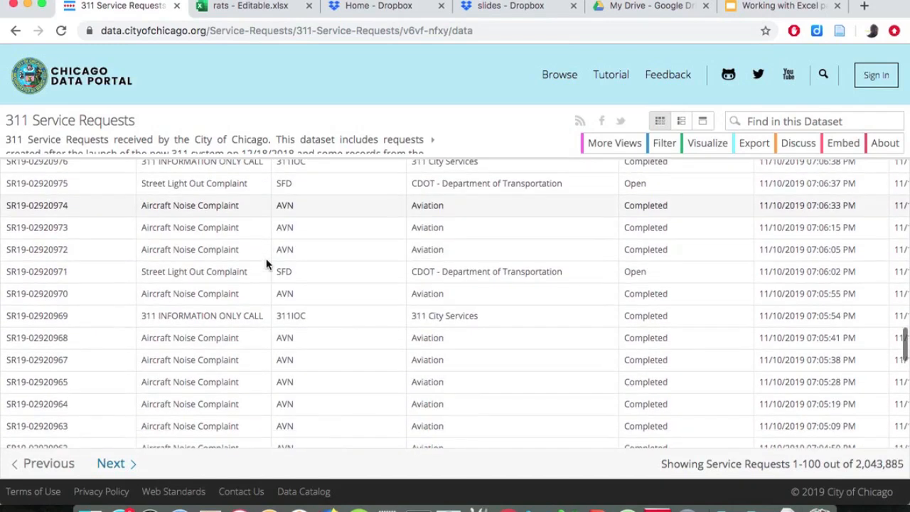
key("super+f")
type("rodent")
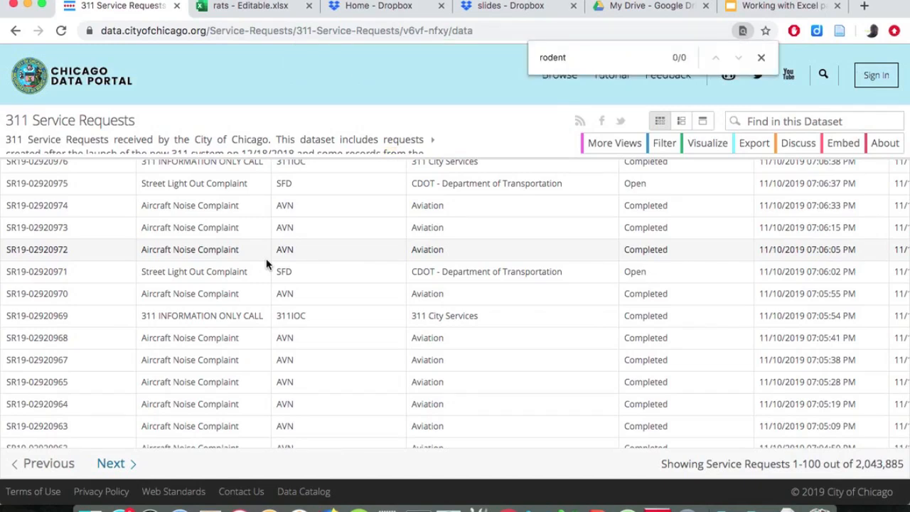
key("Escape")
Search within the dataset for "rodent".
left_click(754, 121)
type("rodent")
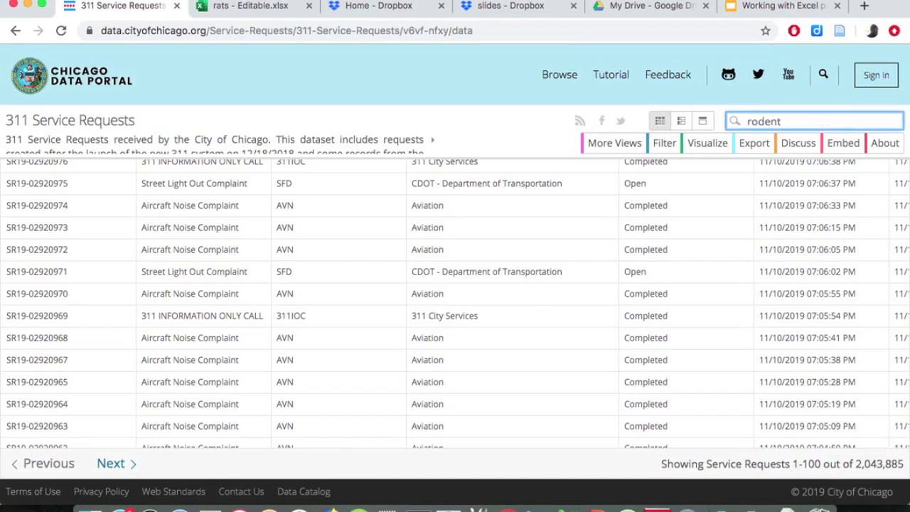
key("Return")
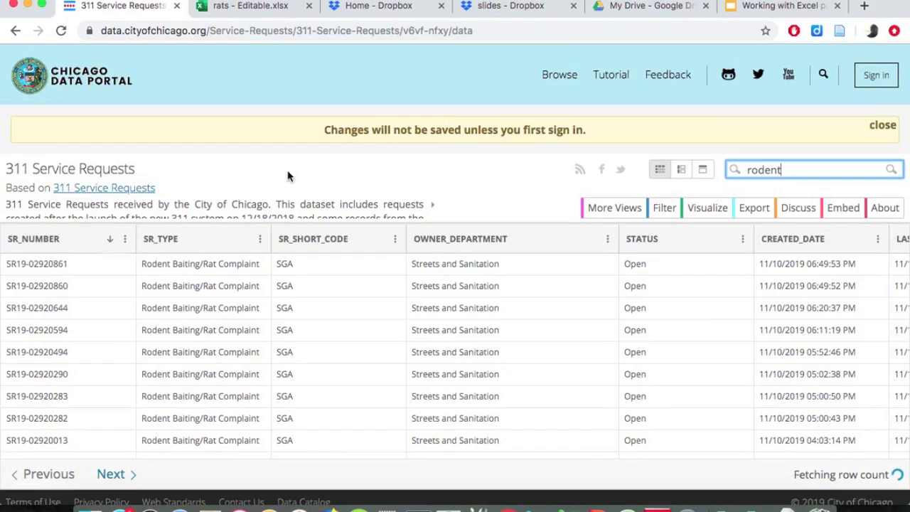
Copy the SR_TYPE text "Rodent Baiting/Rat Complaint" from the first row and clear the dataset search text.
left_click_drag(141, 263, 193, 265)
key("super+c")
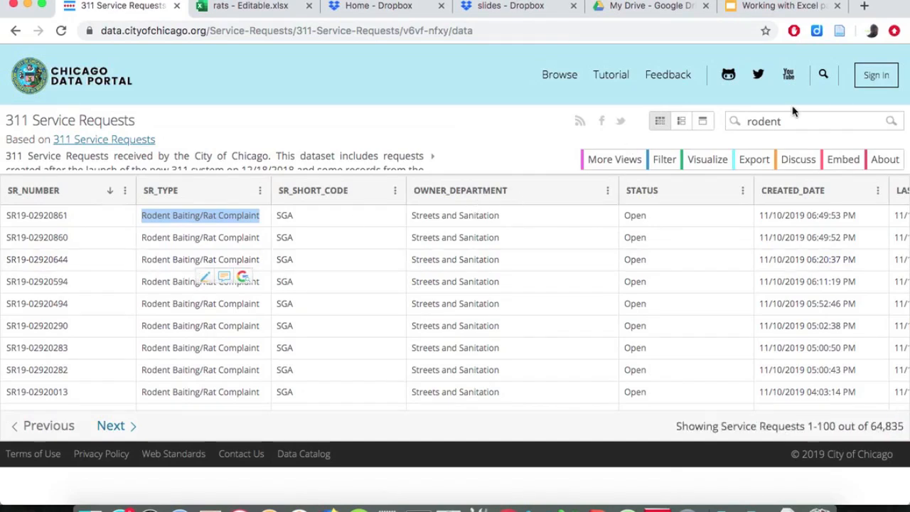
left_click(776, 123)
double_click(777, 122)
key("BackSpace")
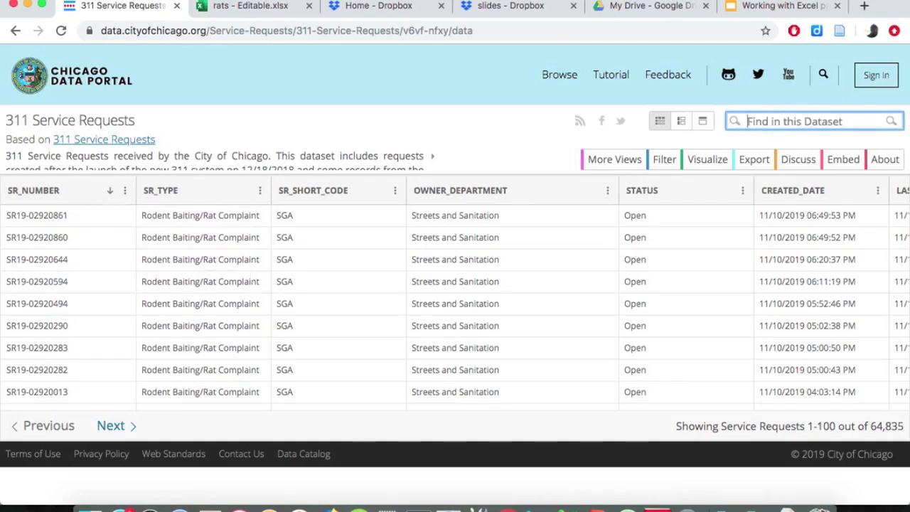
Add a new filter condition to the dataset based on the SR_TYPE column.
left_click(666, 162)
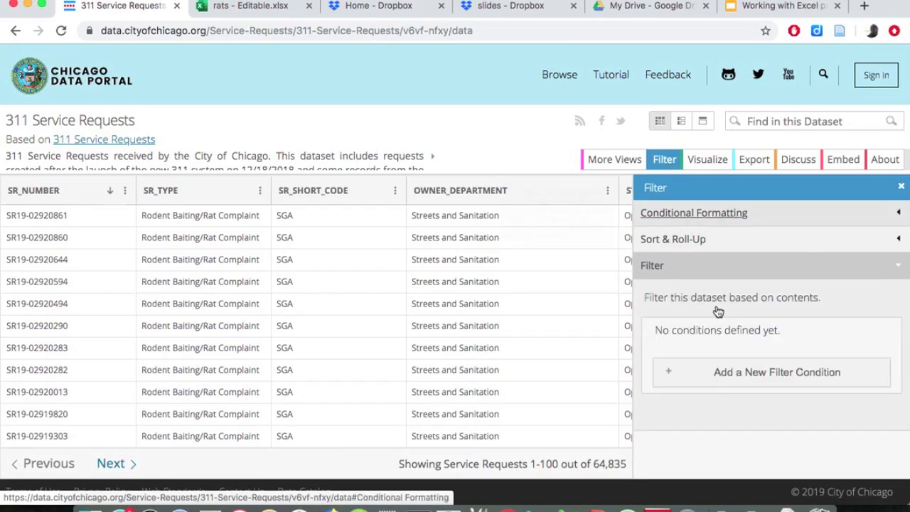
left_click(723, 377)
scroll(769, 269, "down", 2)
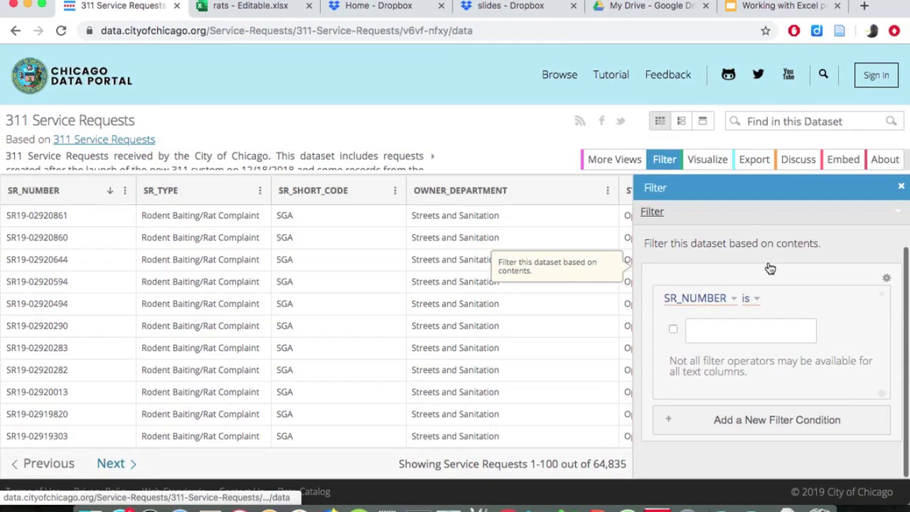
left_click(724, 300)
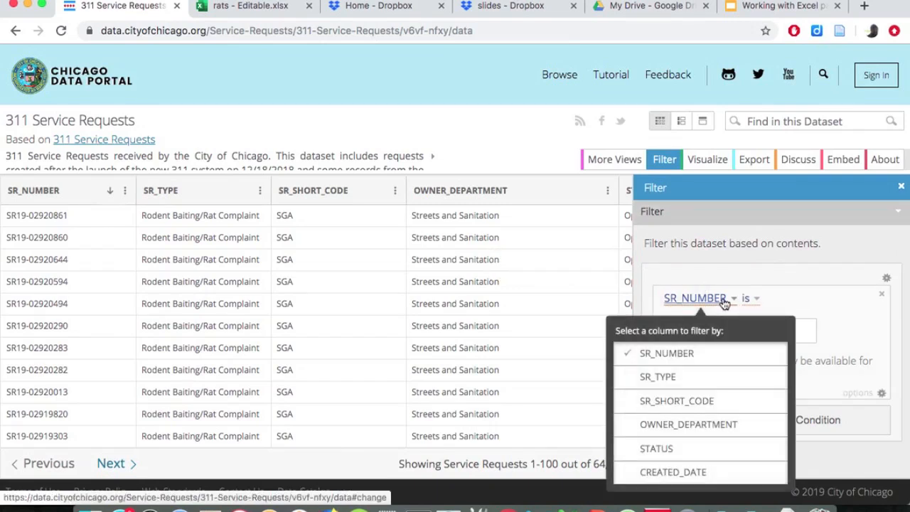
left_click(702, 377)
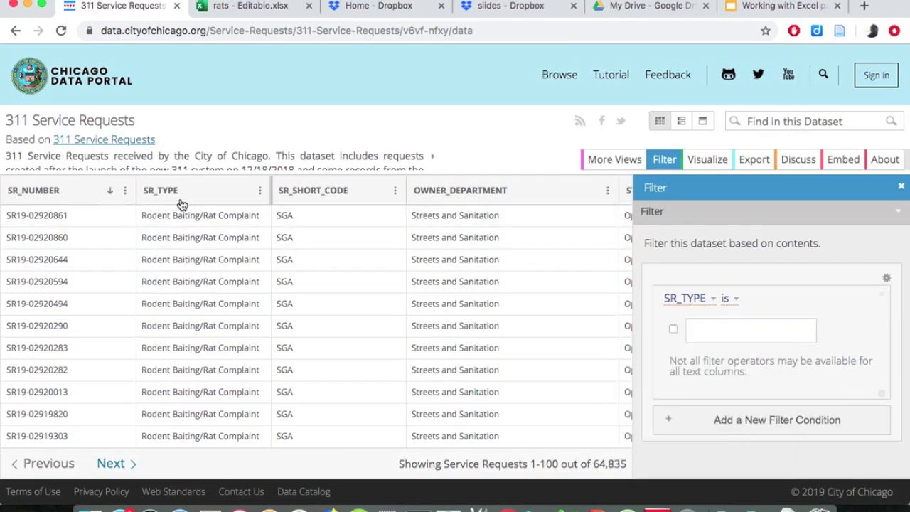
Keep the SR_TYPE condition's operator as "is", enter "Rodent Baiting/Rat Complaint" as its value, and try to activate that value.
left_click(736, 302)
left_click(738, 306)
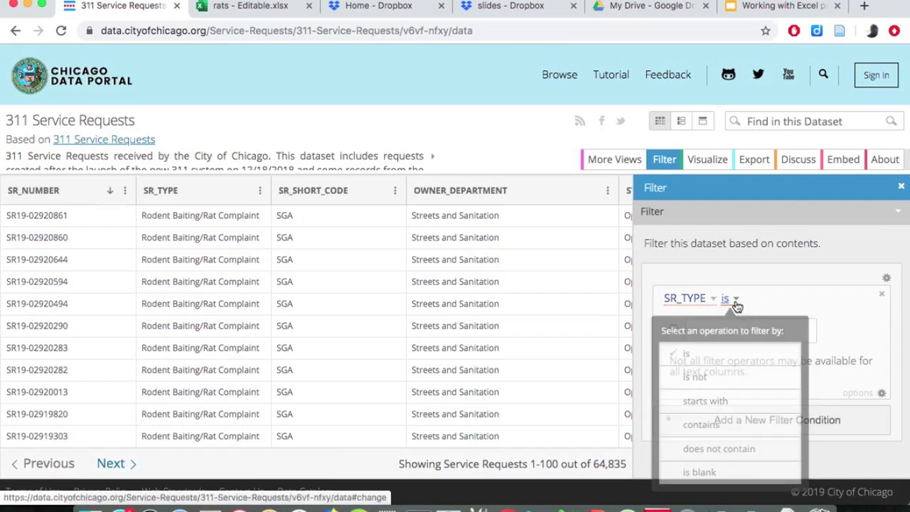
left_click(709, 330)
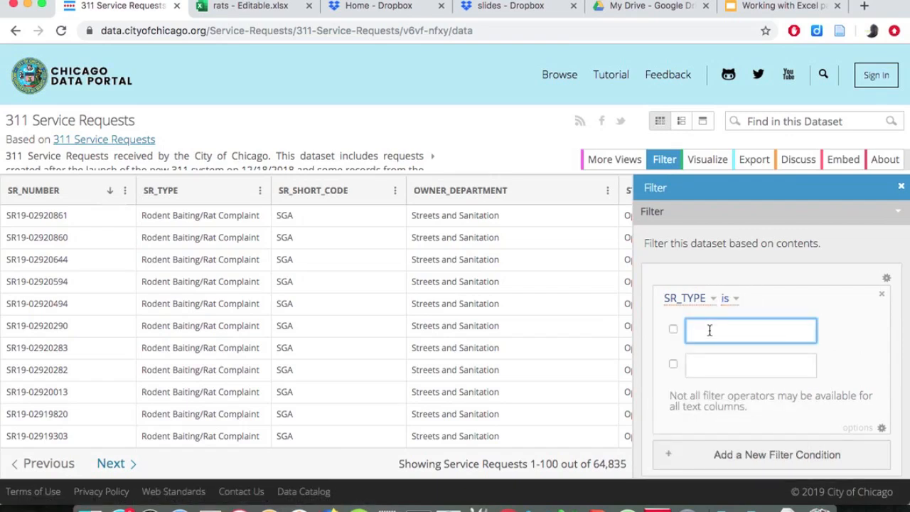
key("super+v")
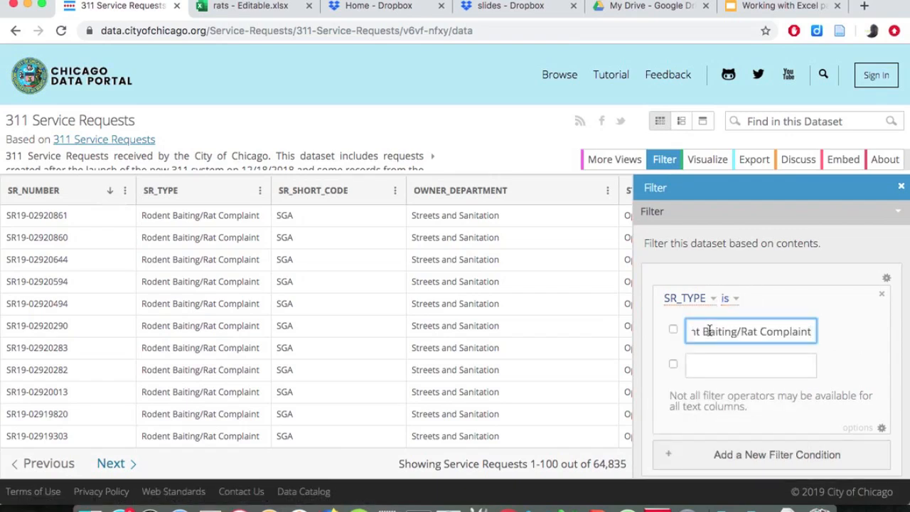
left_click(674, 333)
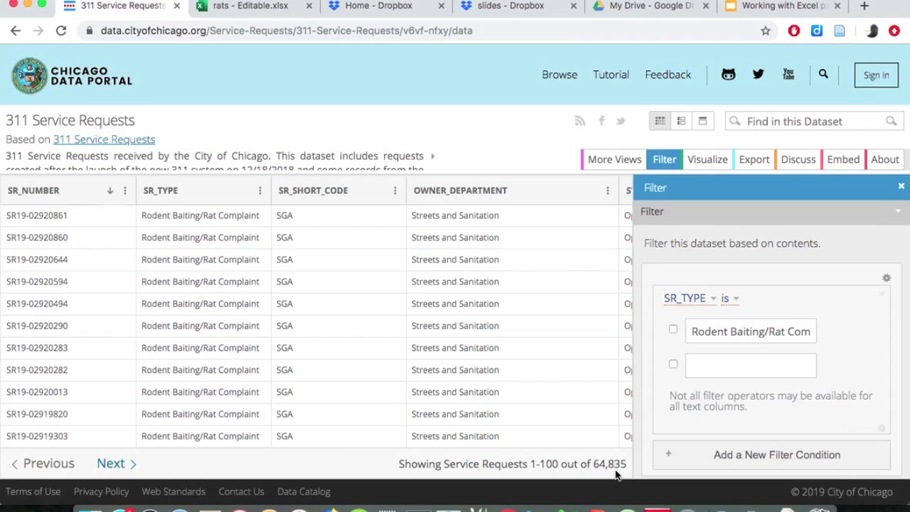
Show the dataset's download formats for export, and switch to Adobe Reader to display page 5 of the slides.
left_click(755, 161)
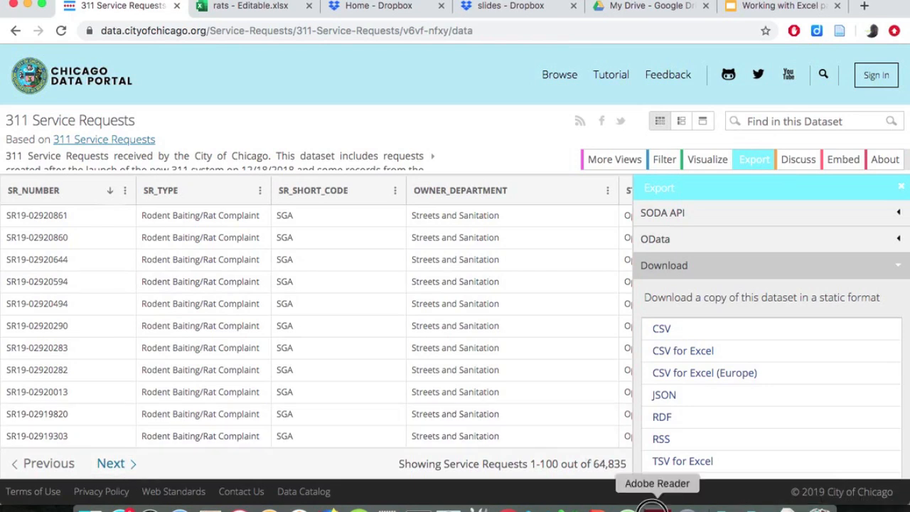
left_click(657, 506)
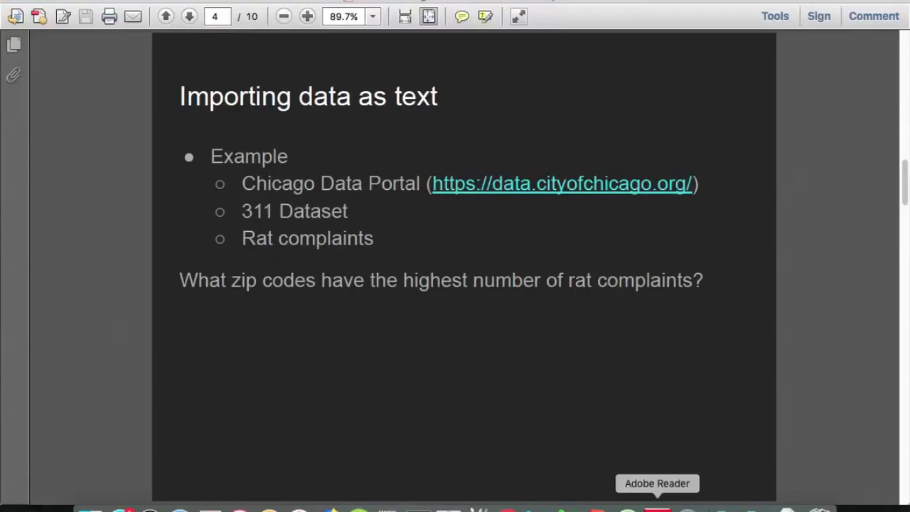
key("Down")
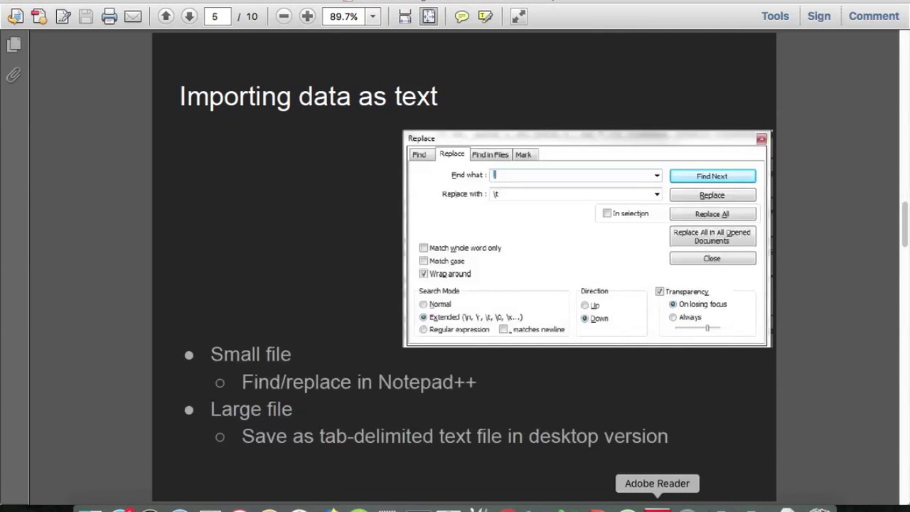
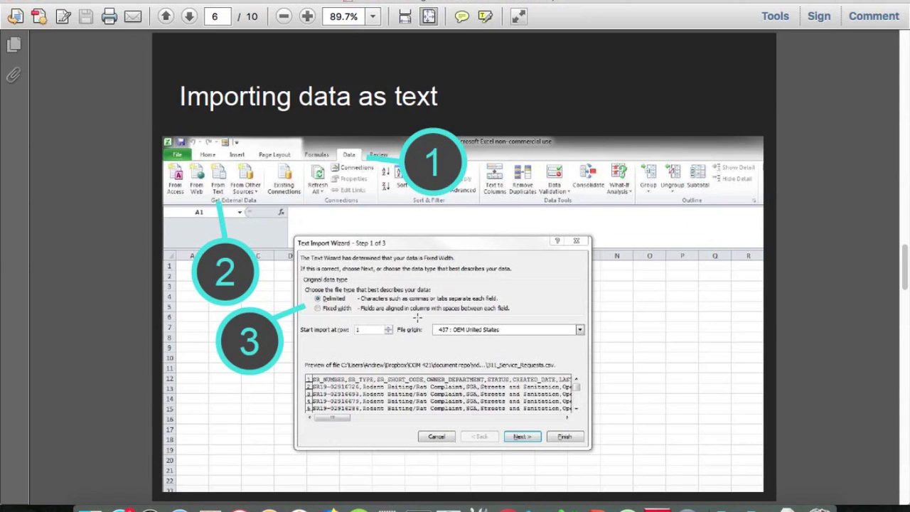
Read through the slides on importing data as text, up to the pivot table procedure on page 9.
key("Right")
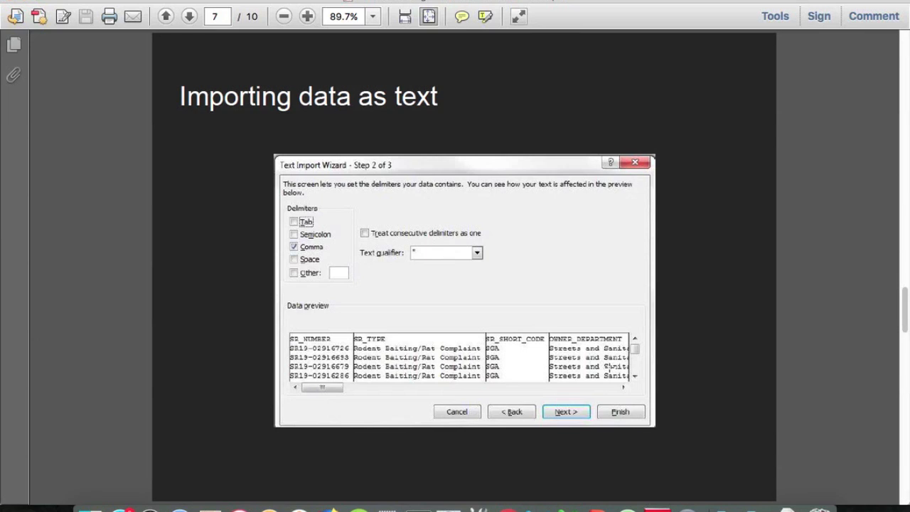
key("Right")
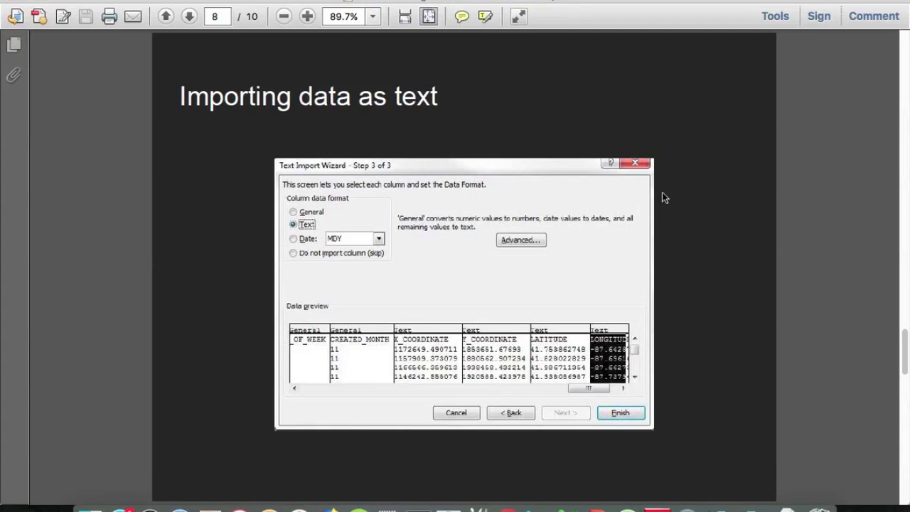
key("Page_Down")
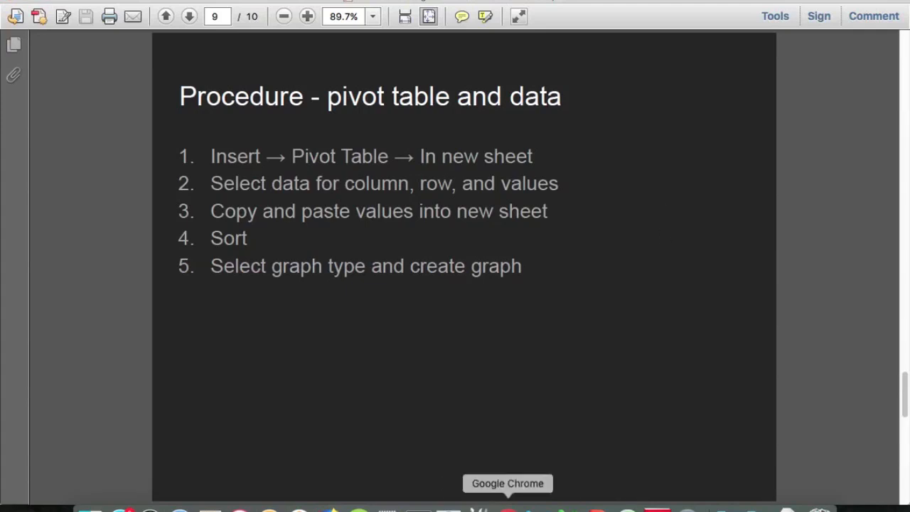
Switch to the rats - Editable.xlsx workbook in Chrome and examine Sheet1's column headings through to the ZIP_CODE values.
left_click(508, 509)
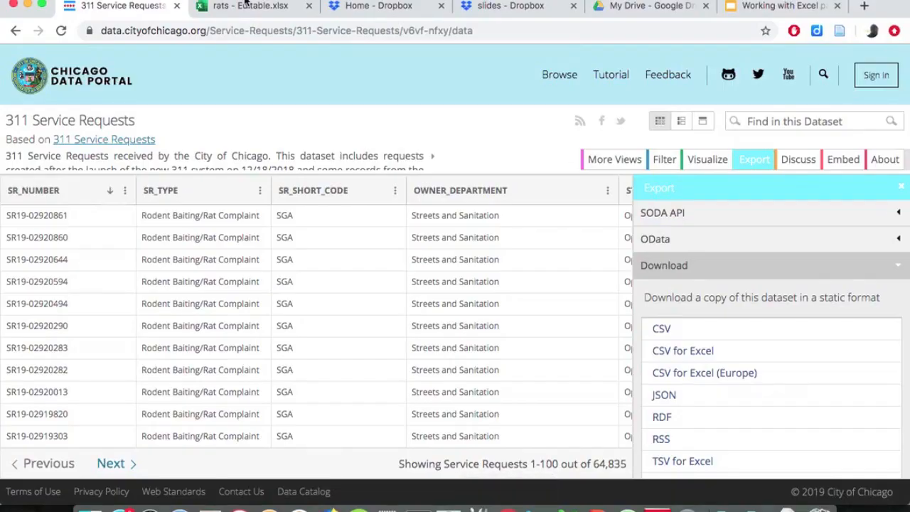
left_click(245, 5)
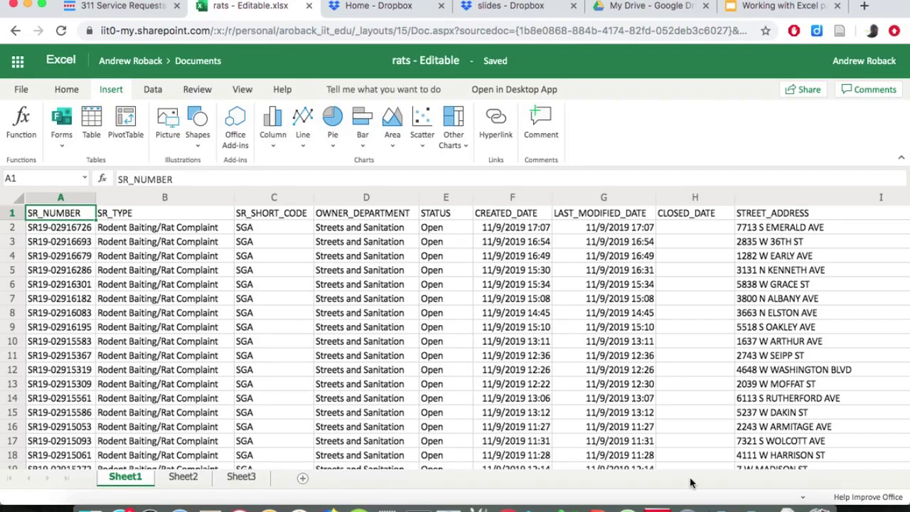
key("Right")
key("Right")
key("Right")
key("Right")
key("Right")
key("Right")
key("Right")
key("Right")
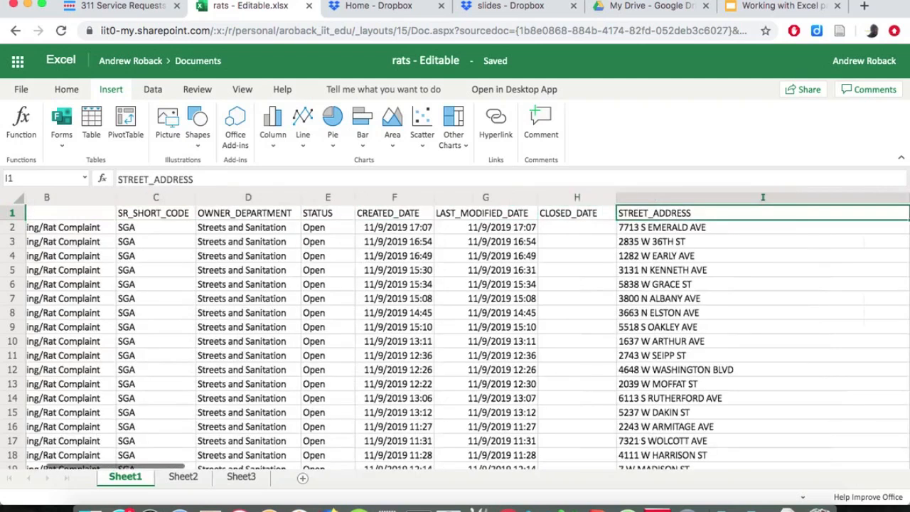
key("Right")
key("Right")
key("Right")
key("Right")
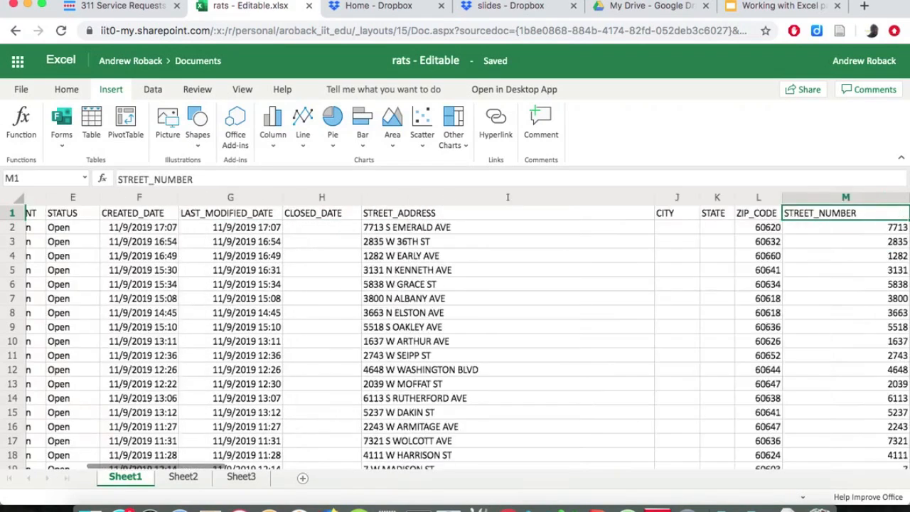
key("Left")
key("Down")
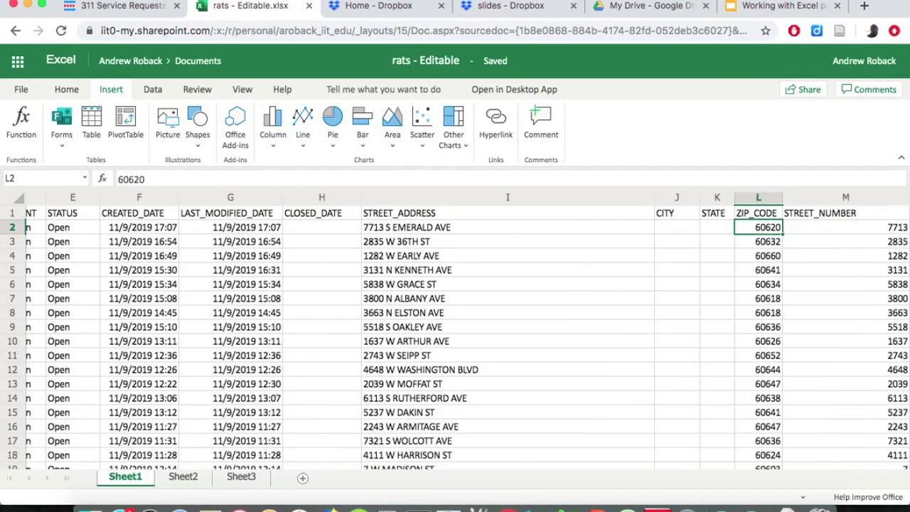
Return to Sheet1's first column and examine the first record's fields from SR_NUMBER through STATUS and CREATED_DATE.
key("Up")
key("Left")
key("Left")
key("Left")
key("Left")
key("Left")
key("Left")
key("Left")
key("Left")
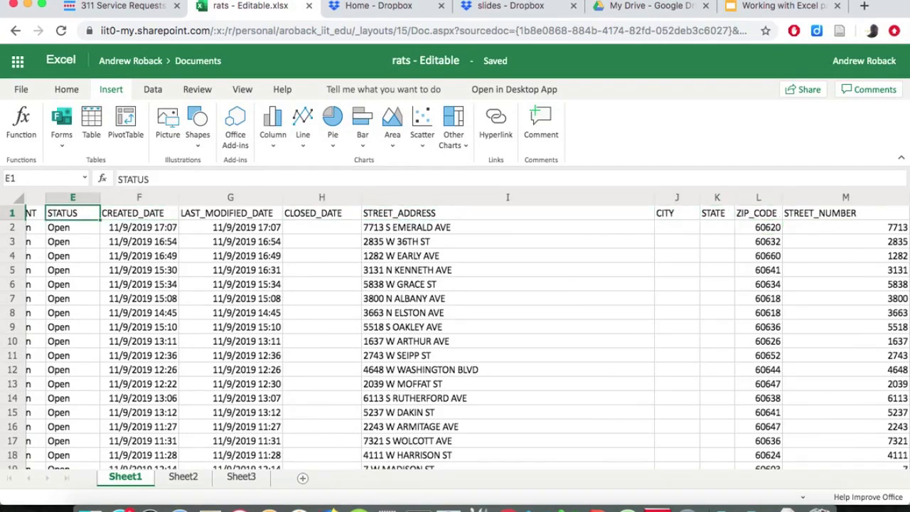
key("Left")
key("Left")
key("Left")
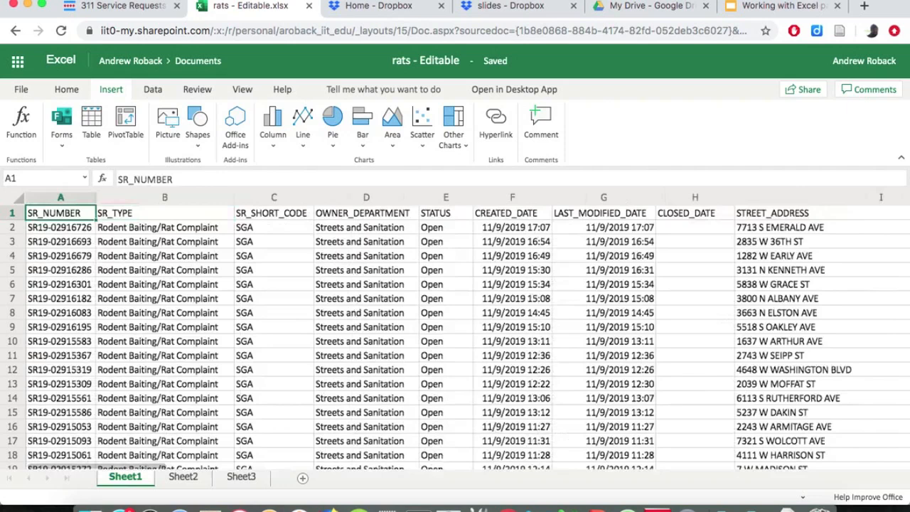
key("Down")
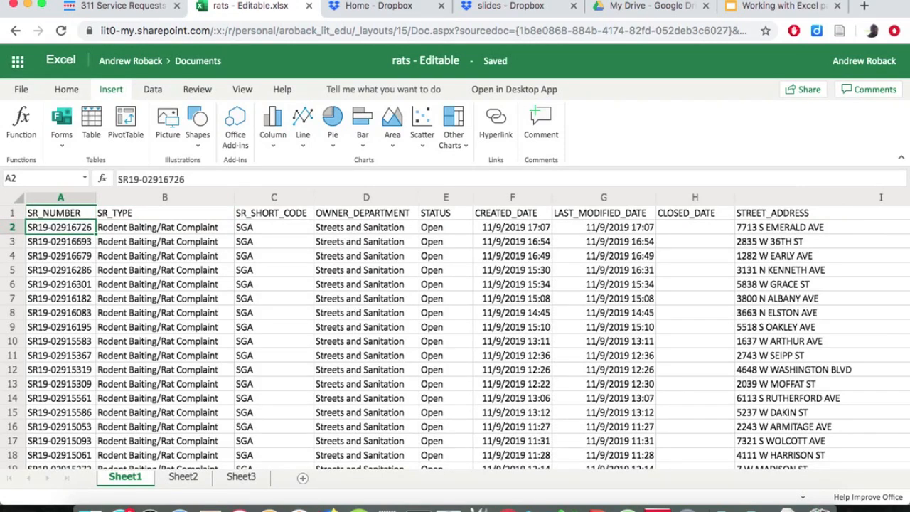
key("Right")
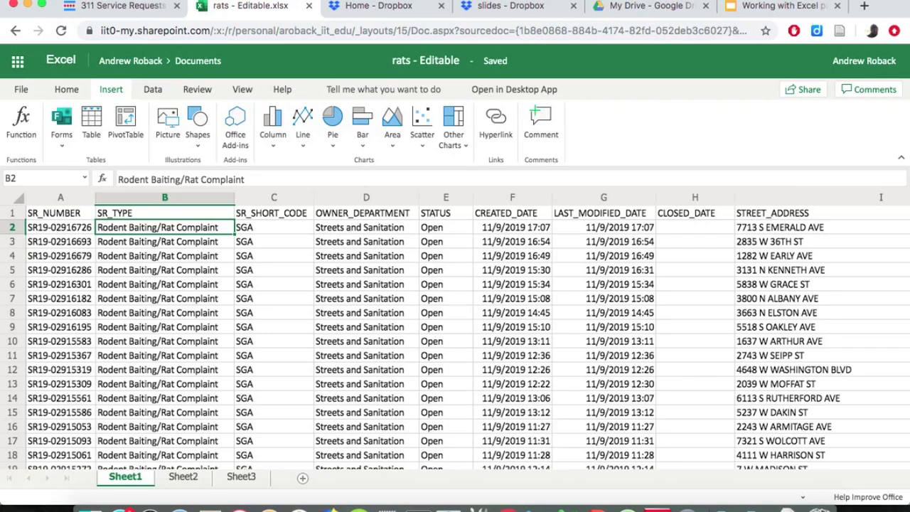
key("Right")
key("Right")
key("Right")
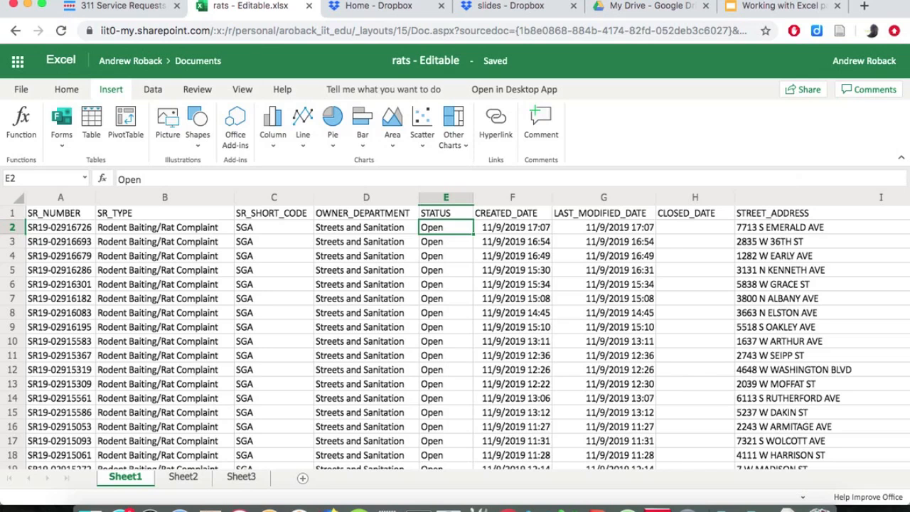
key("Right")
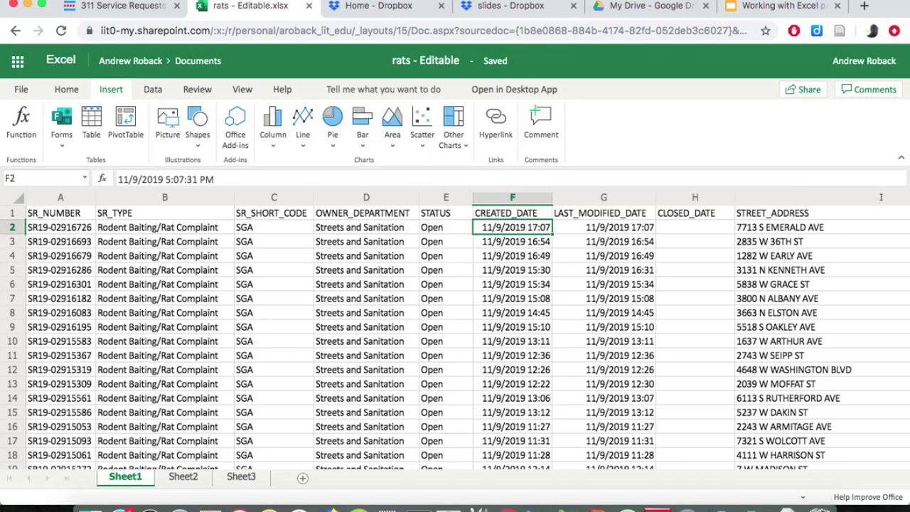
From cell A1 of Sheet1, insert a PivotTable based on the _311_Service_Requests range in a new worksheet.
key("Left")
key("Left")
key("Left")
key("Left")
key("Left")
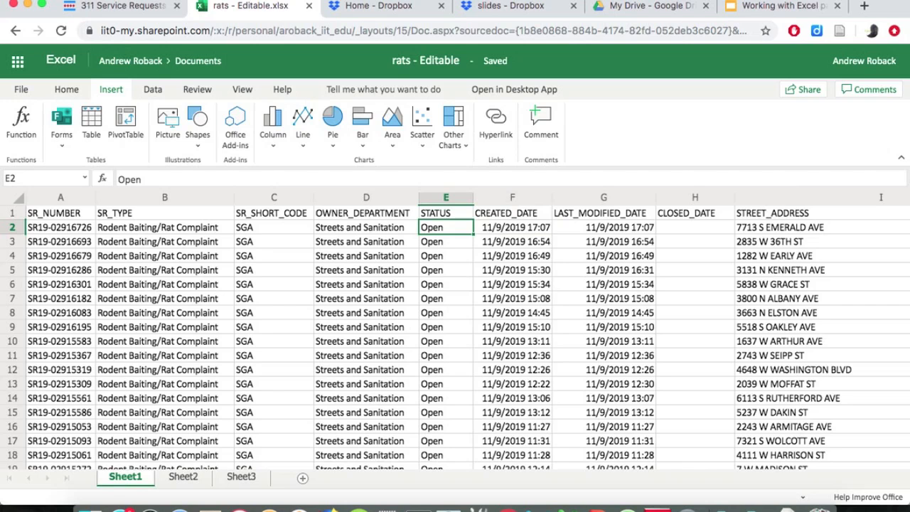
key("Up")
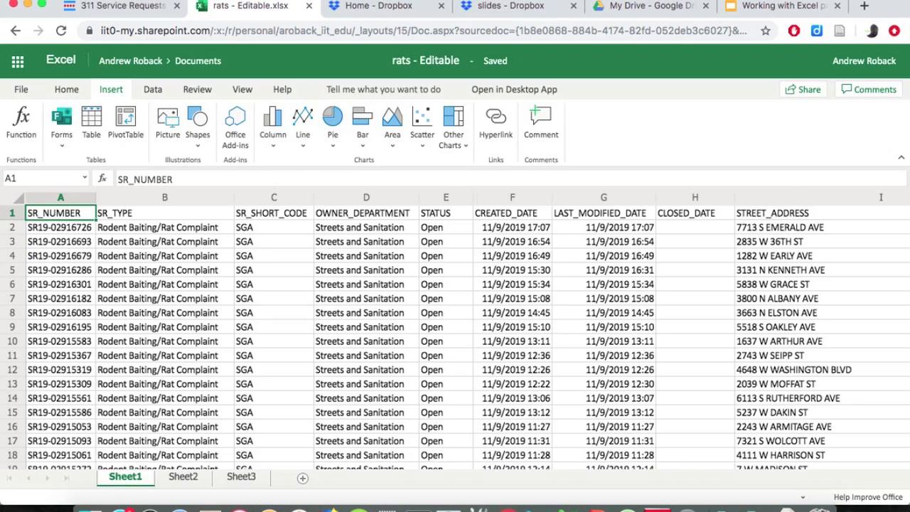
left_click(126, 125)
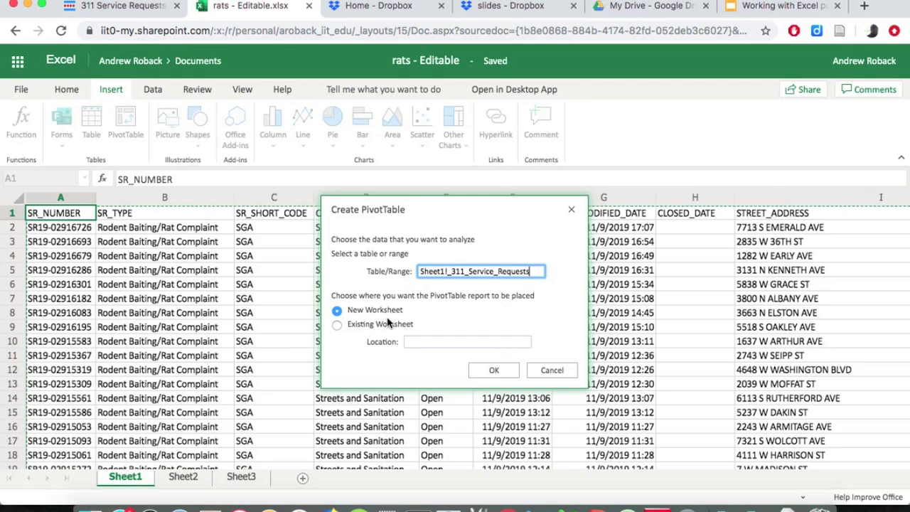
left_click(508, 370)
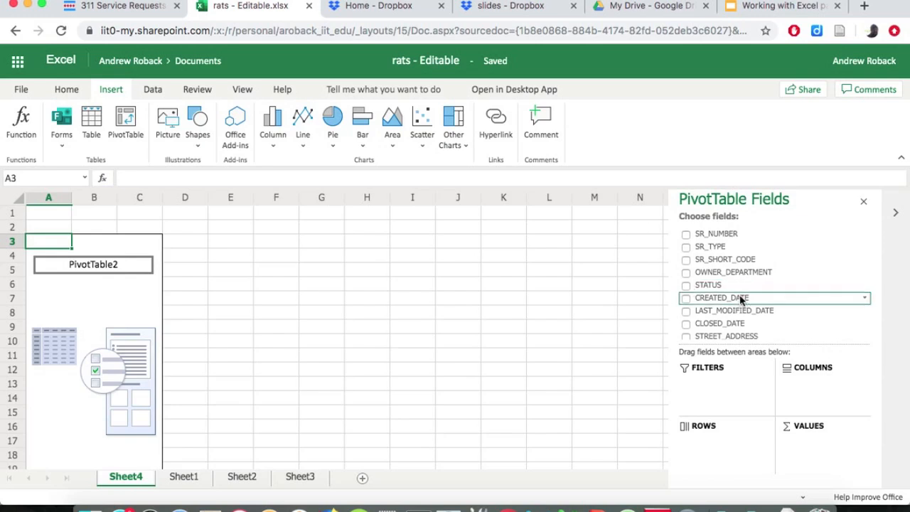
Add the ZIP_CODE field to the PivotTable's rows and review the listed zip codes against Sheet1.
scroll(739, 299, "down", 3)
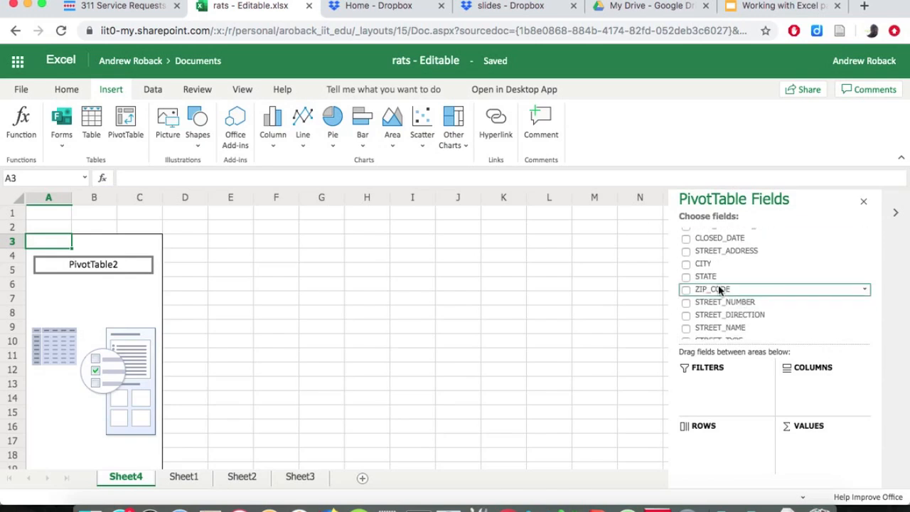
left_click_drag(720, 290, 718, 443)
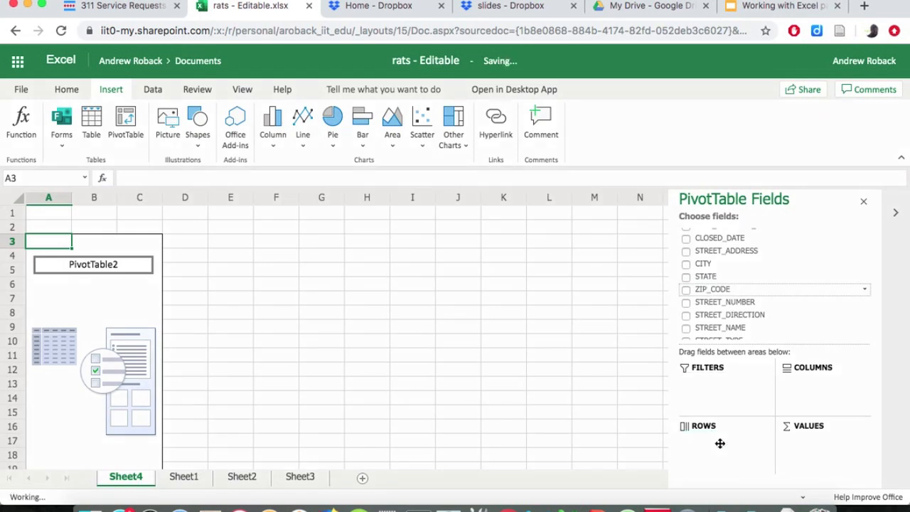
scroll(78, 309, "down", 5)
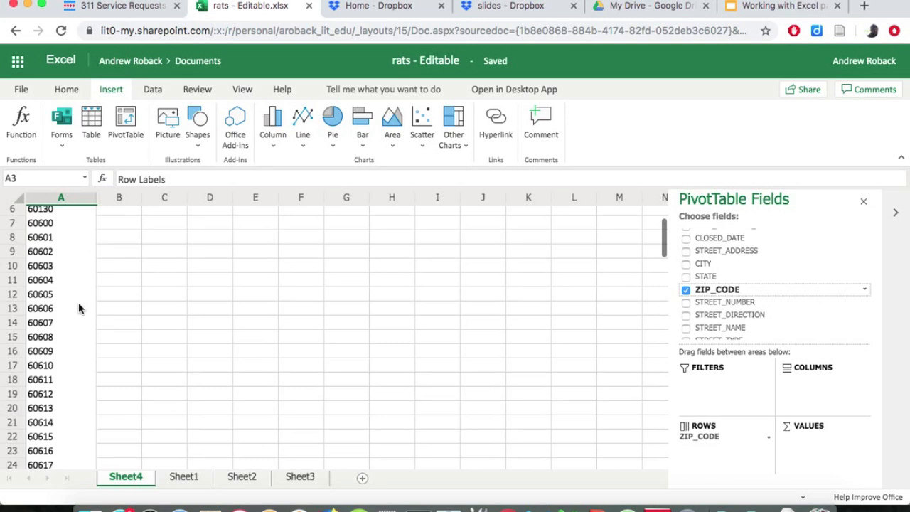
scroll(78, 309, "down", 10)
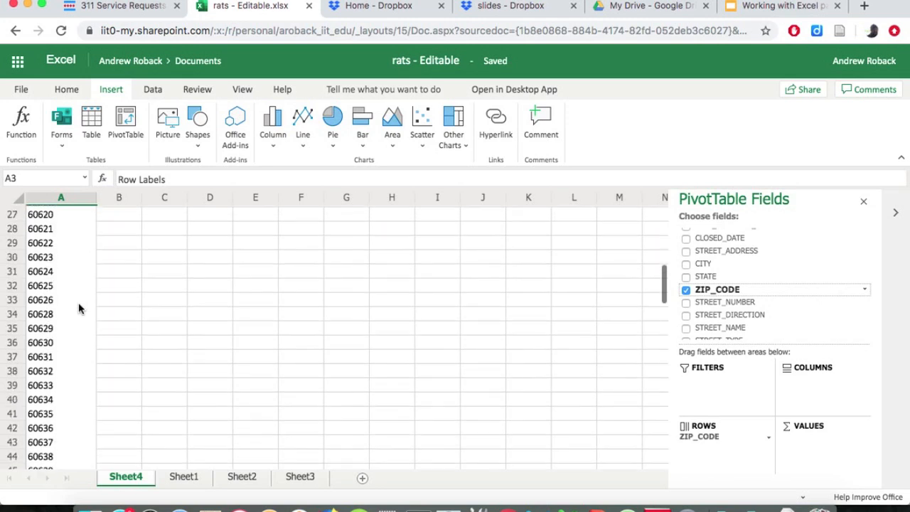
left_click(186, 477)
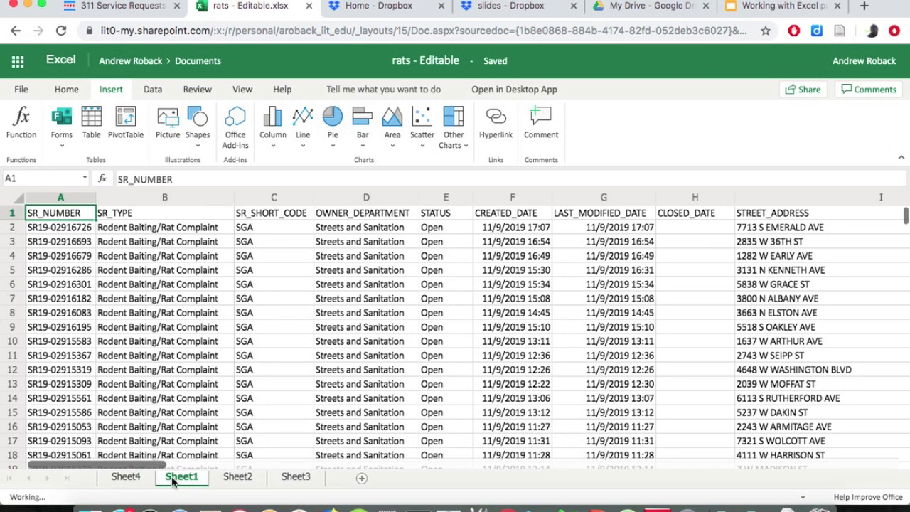
left_click(126, 477)
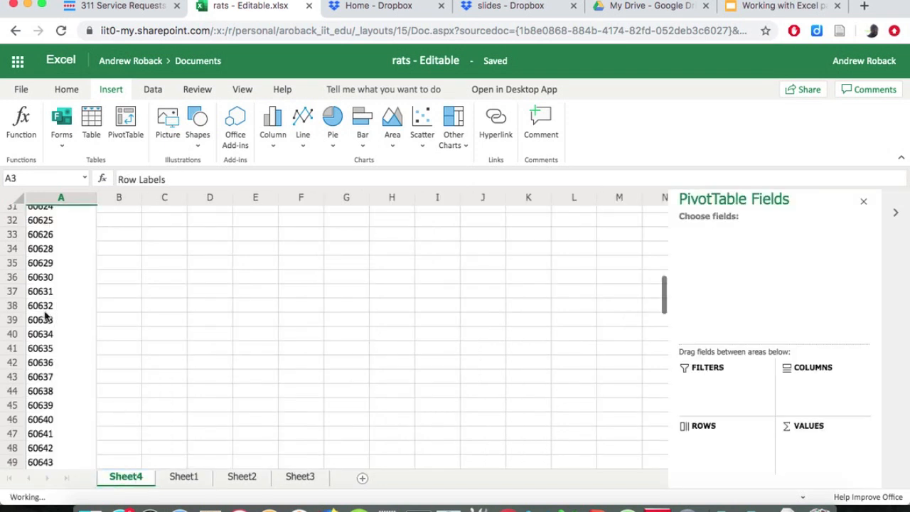
scroll(54, 352, "down", 3)
scroll(54, 354, "down", 2)
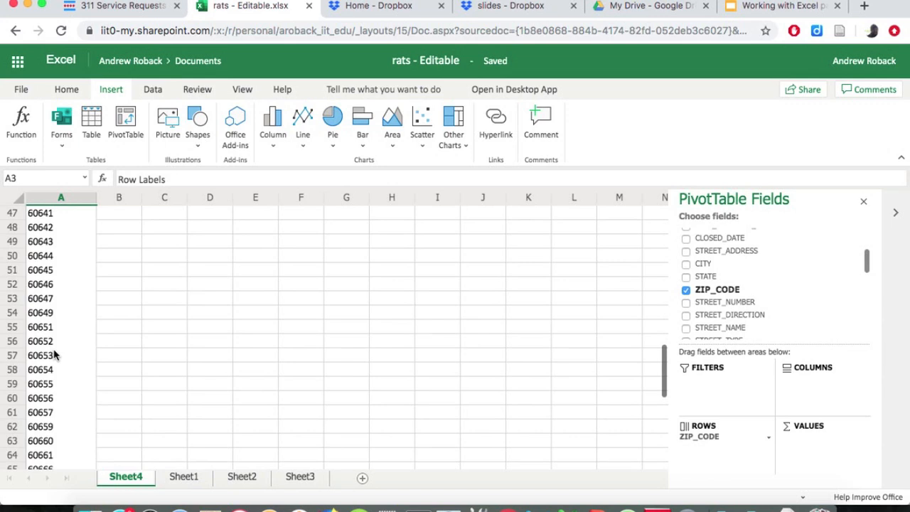
scroll(54, 354, "up", 15)
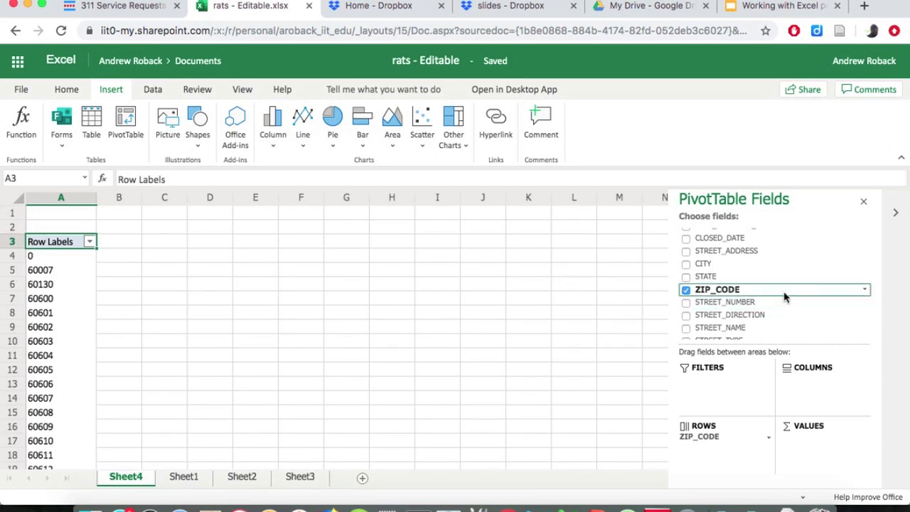
Add the STATUS field to the PivotTable's columns and also to its values as a count.
scroll(785, 297, "up", 1)
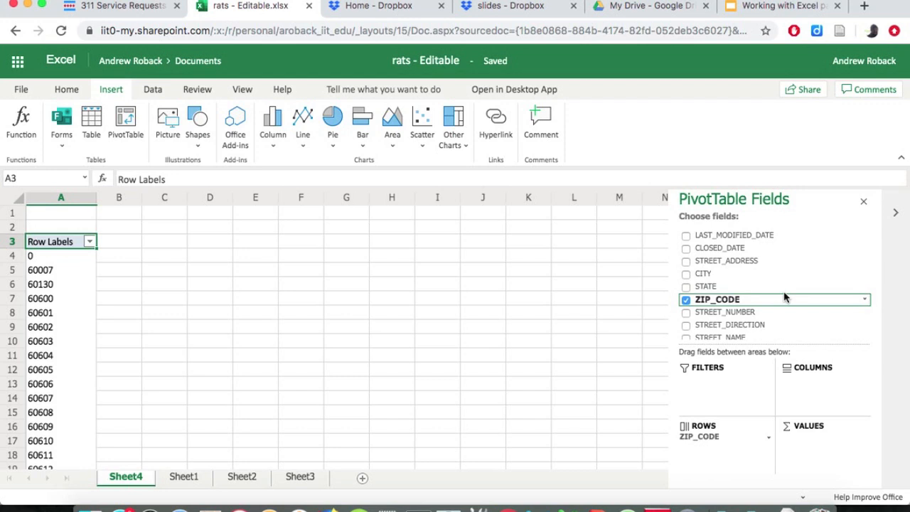
scroll(785, 297, "up", 3)
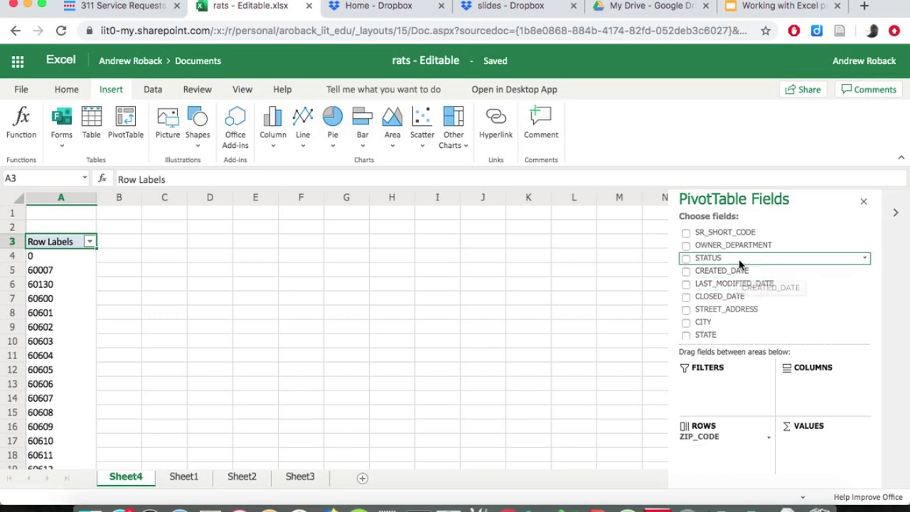
left_click_drag(739, 260, 812, 395)
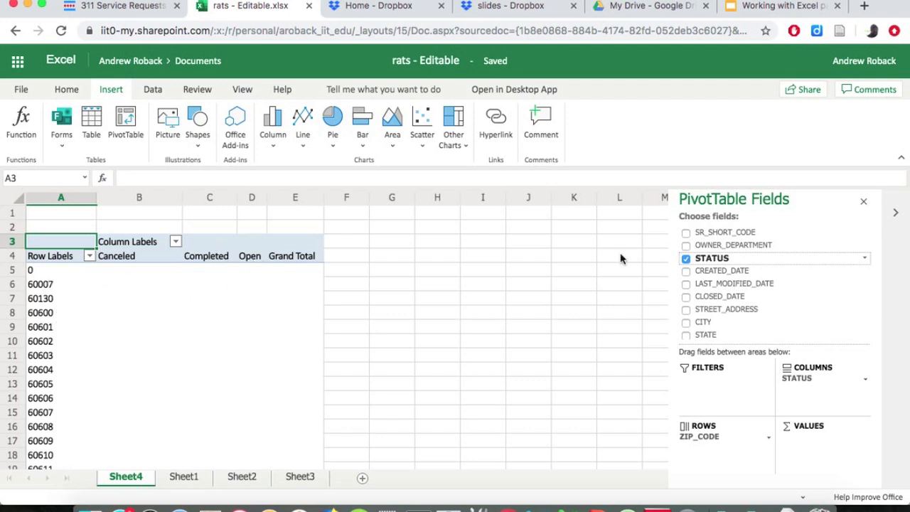
left_click_drag(718, 263, 820, 445)
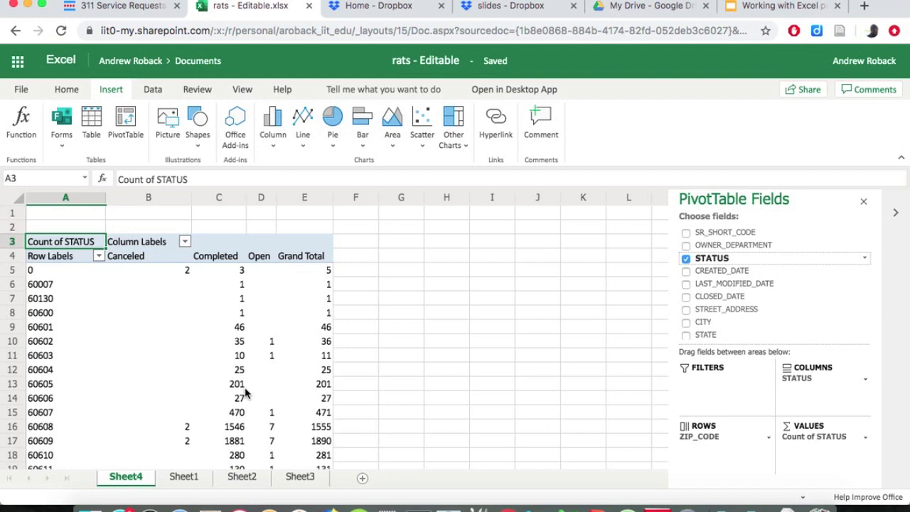
Select and copy the PivotTable from the Row Labels header in A4 through the (blank) row in E71, leaving out the Grand Total row.
left_click(43, 260)
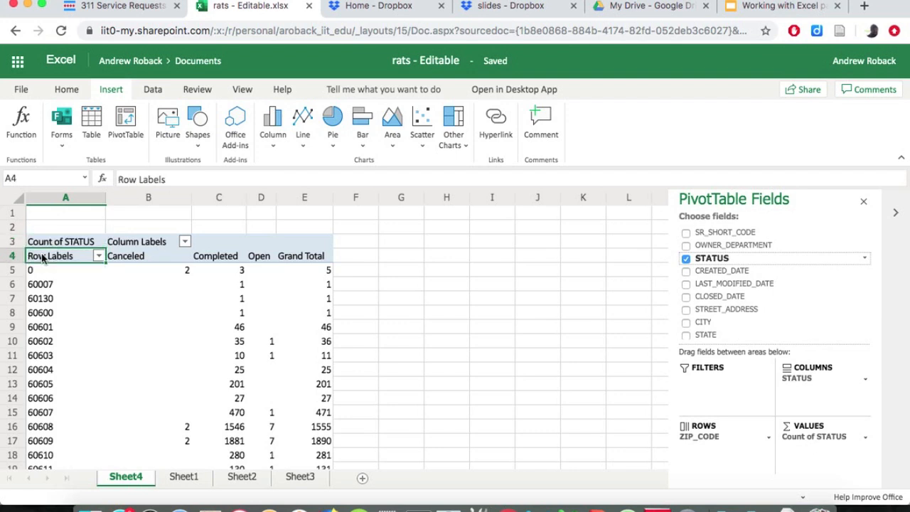
right_click(42, 260)
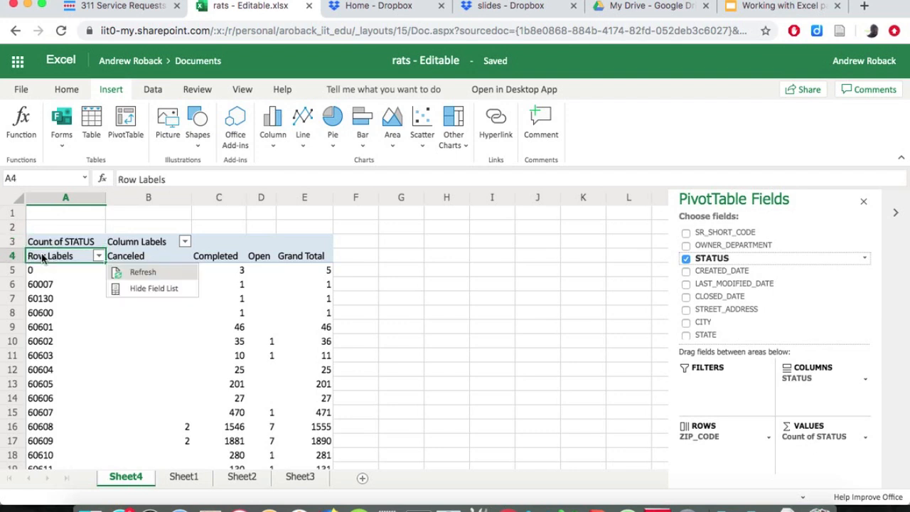
key("Down")
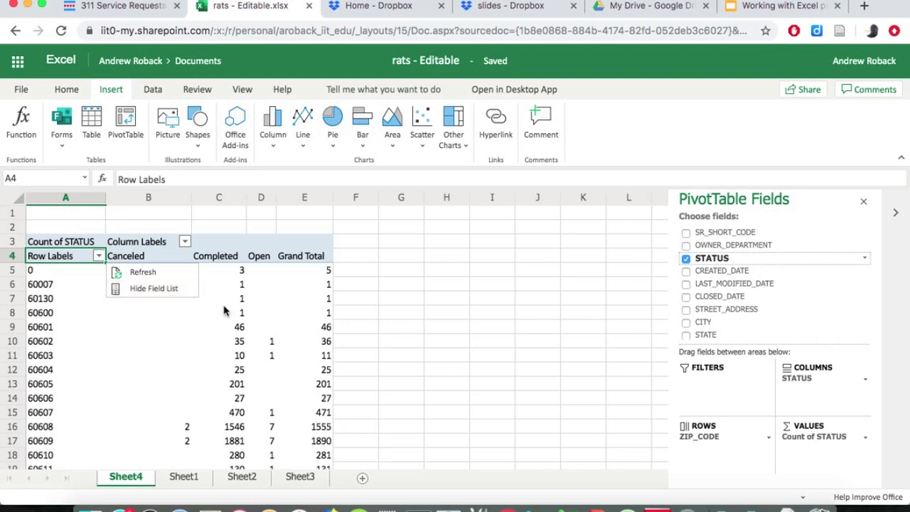
key("Escape")
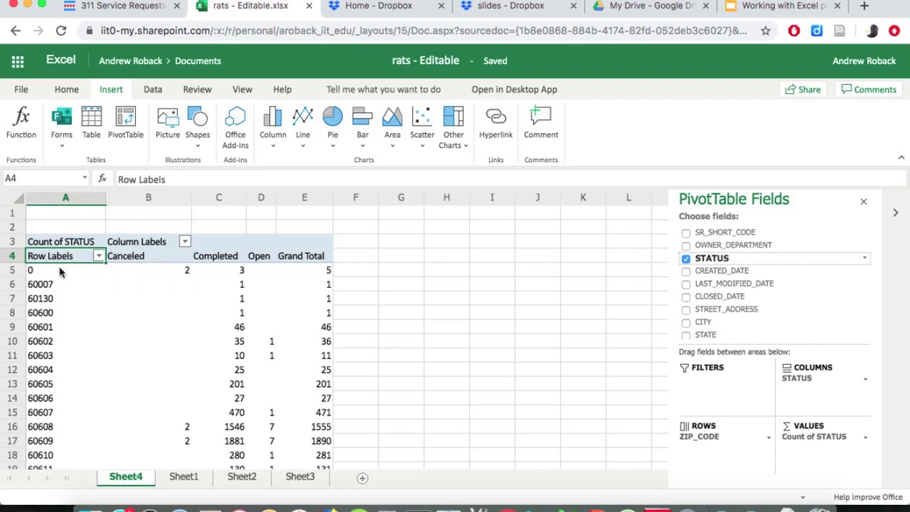
key("shift+Right")
key("shift+Right")
key("shift+Right")
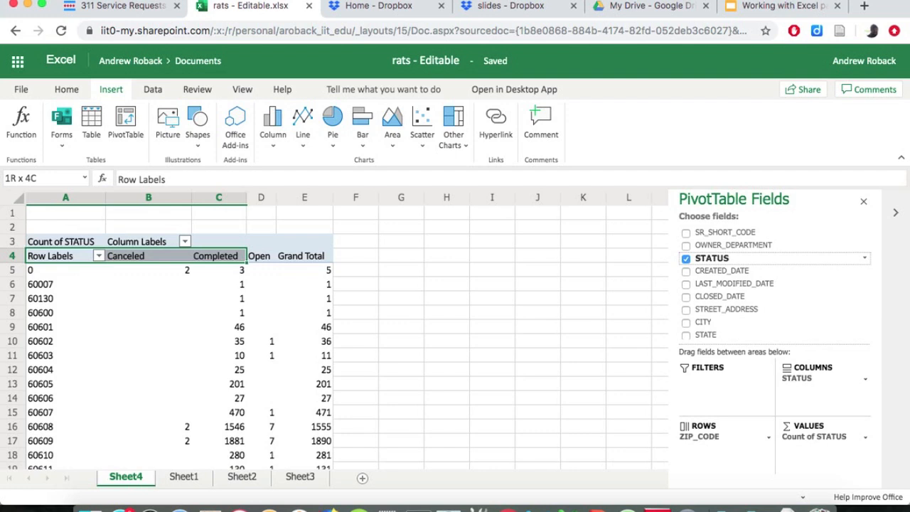
key("shift+Right")
key("shift+Down")
key("shift+Down")
key("shift+Down")
key("shift+Down")
key("shift+Down")
key("shift+Down")
key("shift+Down")
key("shift+Down")
key("shift+Down")
key("shift+Down")
key("shift+Down")
key("shift+Down")
key("cmd+c")
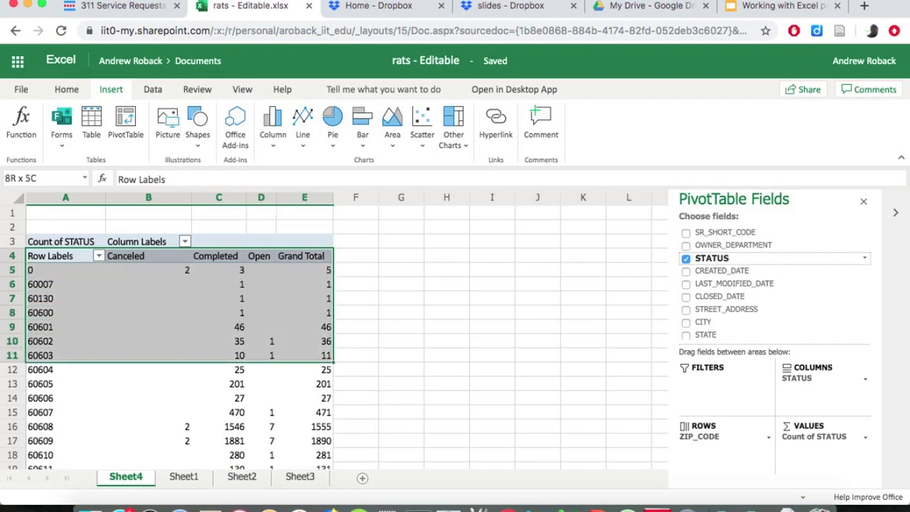
key("shift+Down")
key("shift+Down")
key("shift+Down")
key("shift+Down")
key("shift+Down")
key("shift+Down")
key("shift+Down")
key("shift+Down")
key("shift+Down")
key("shift+Down")
key("shift+Down")
key("shift+Down")
key("shift+Down")
key("shift+Down")
key("shift+Down")
key("shift+Down")
key("shift+Down")
key("shift+Down")
key("shift+Down")
key("shift+Down")
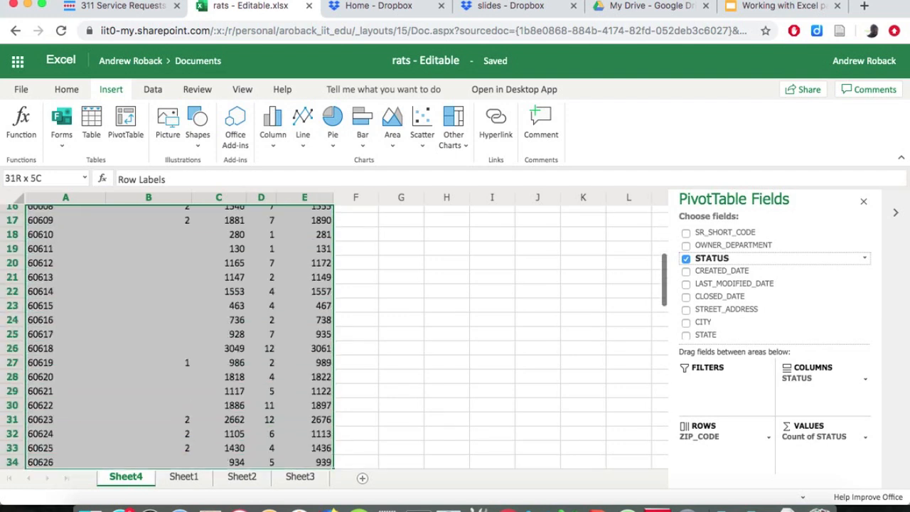
key("shift+Down")
key("shift+Down")
key("shift+Down")
key("shift+Down")
key("shift+Down")
key("shift+Down")
key("shift+Down")
key("shift+Down")
key("shift+Down")
key("shift+Down")
key("shift+Down")
key("shift+Down")
key("shift+Down")
key("shift+Down")
key("shift+Down")
key("shift+Down")
key("shift+Down")
key("shift+Down")
key("shift+Down")
key("shift+Down")
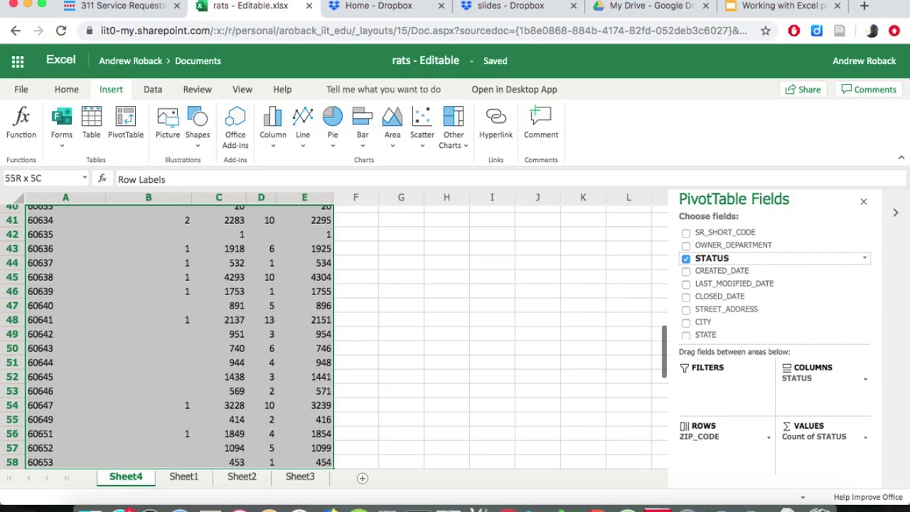
key("shift+Down")
key("shift+Down")
key("shift+Down")
key("shift+Down")
key("shift+Down")
key("shift+Down")
key("shift+Down")
key("shift+Down")
key("shift+Down")
key("shift+Down")
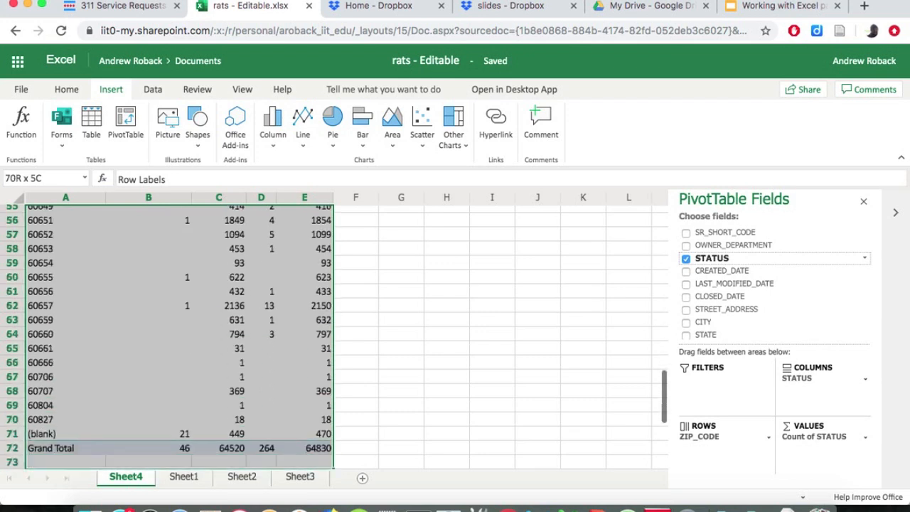
key("shift+Up")
key("shift+Up")
key("shift+Up")
key("shift+Down")
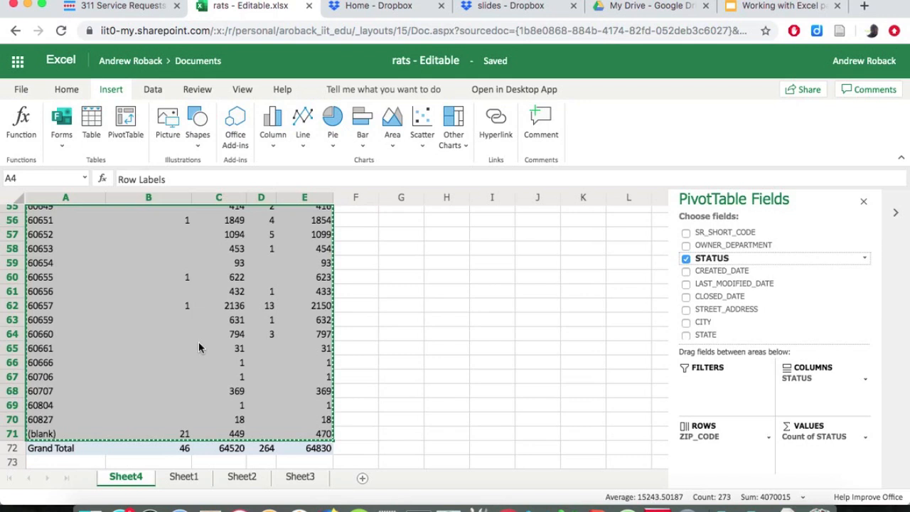
Paste the copied PivotTable data as values only into Sheet2, starting at cell A1.
left_click(227, 480)
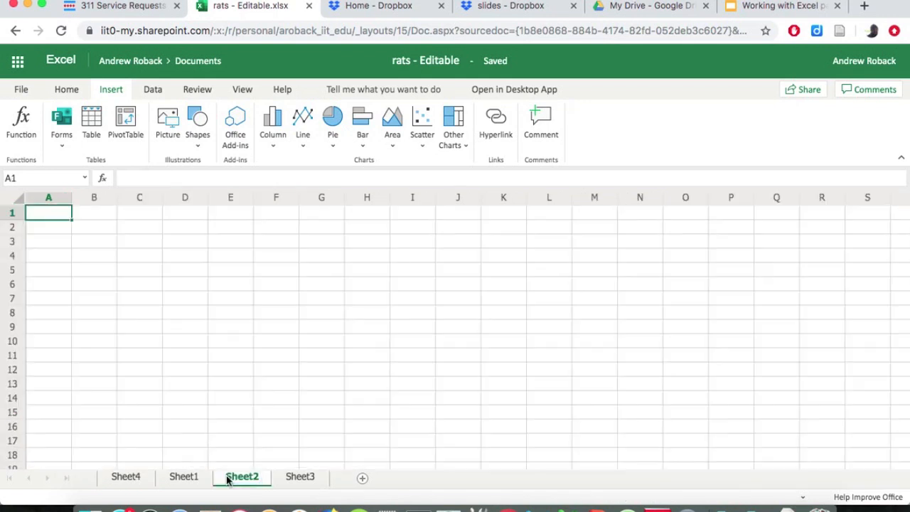
left_click(77, 91)
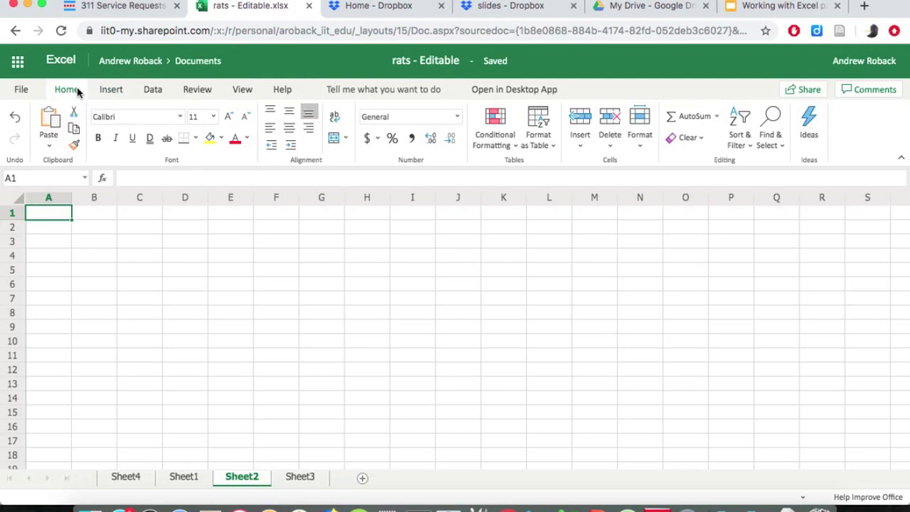
left_click(49, 146)
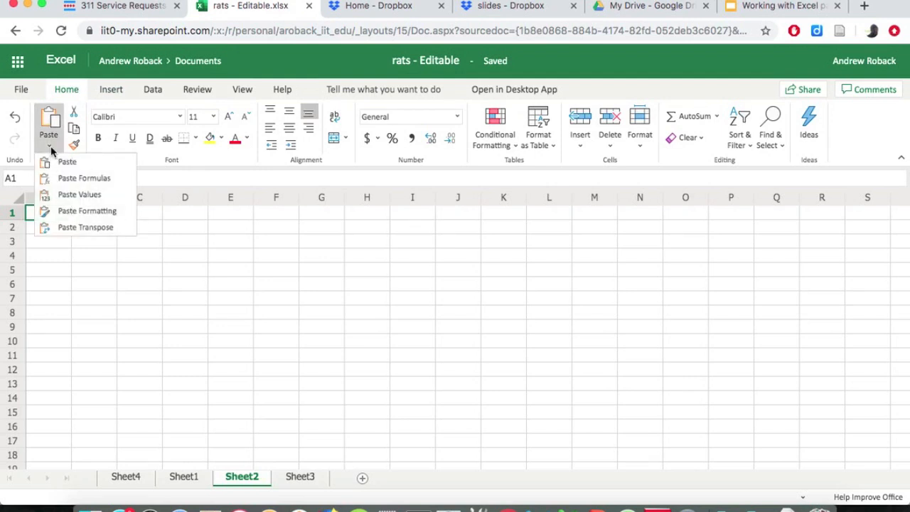
left_click(76, 195)
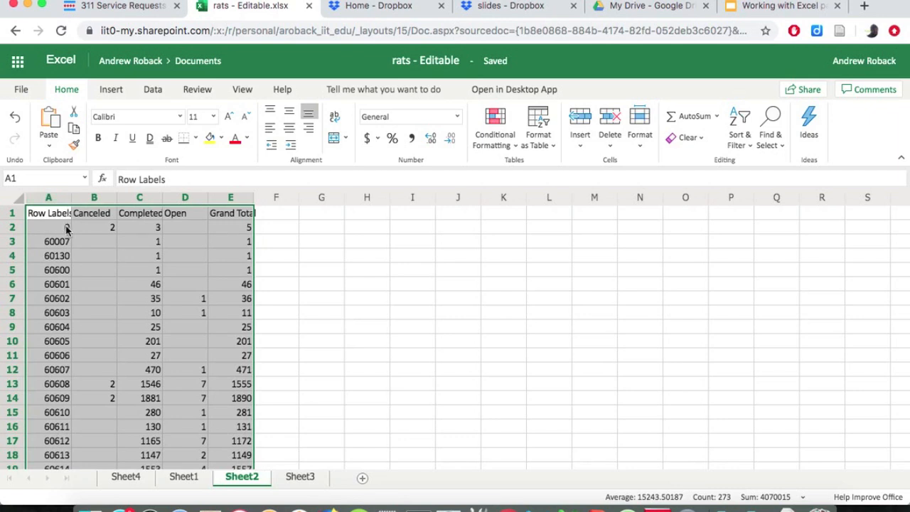
Autofit the widths of the Row Labels, Completed and Grand Total columns on Sheet2.
left_click(67, 229)
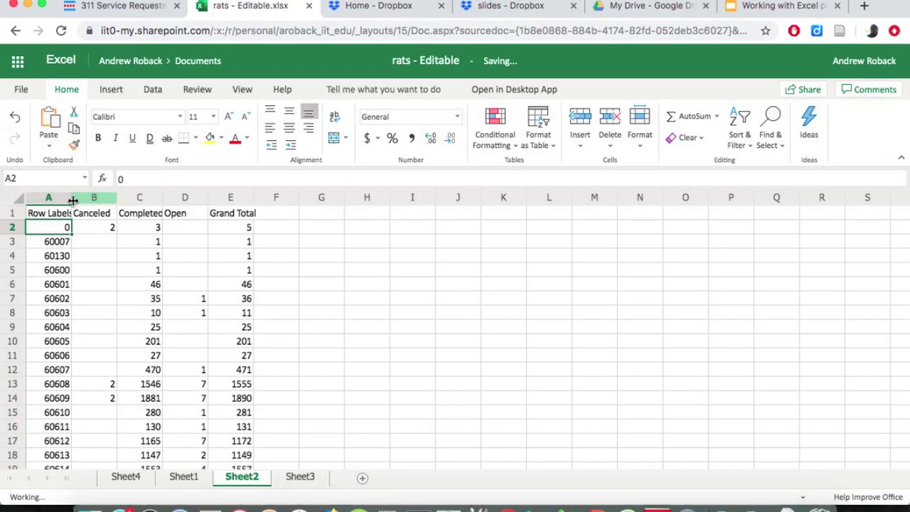
double_click(72, 201)
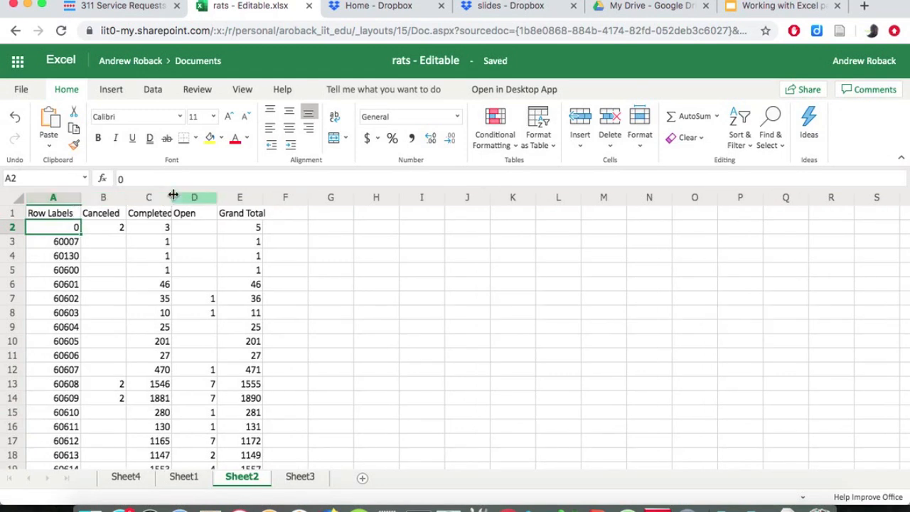
double_click(172, 197)
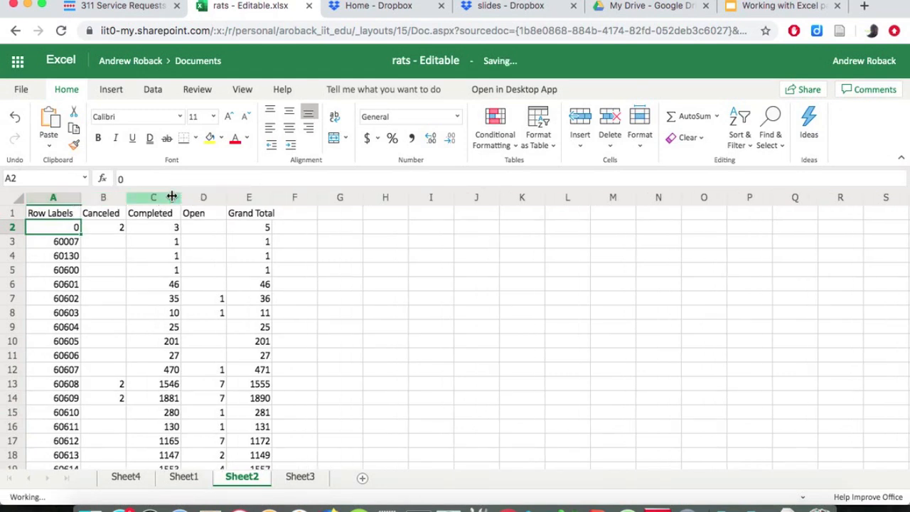
left_click(273, 200)
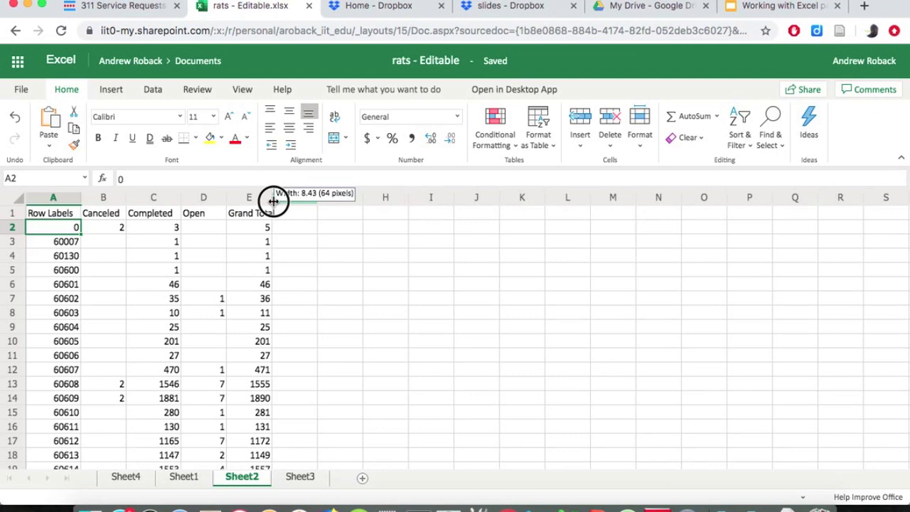
double_click(273, 200)
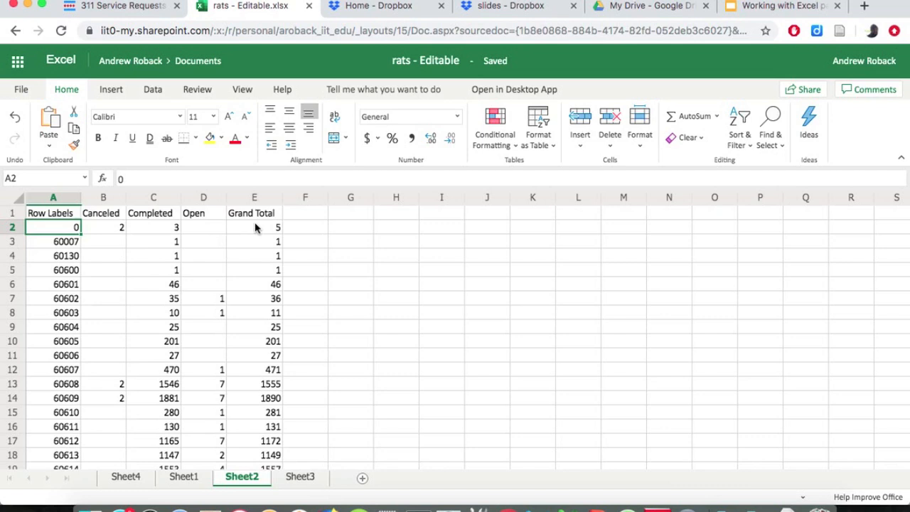
Delete the Canceled, Open and Grand Total columns from Sheet2, keeping only Row Labels and Completed.
left_click(106, 198)
right_click(110, 200)
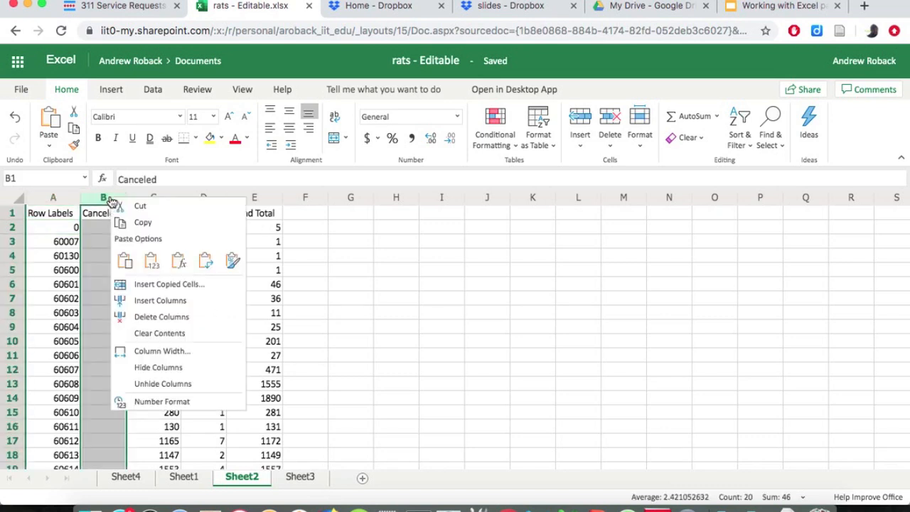
left_click(129, 316)
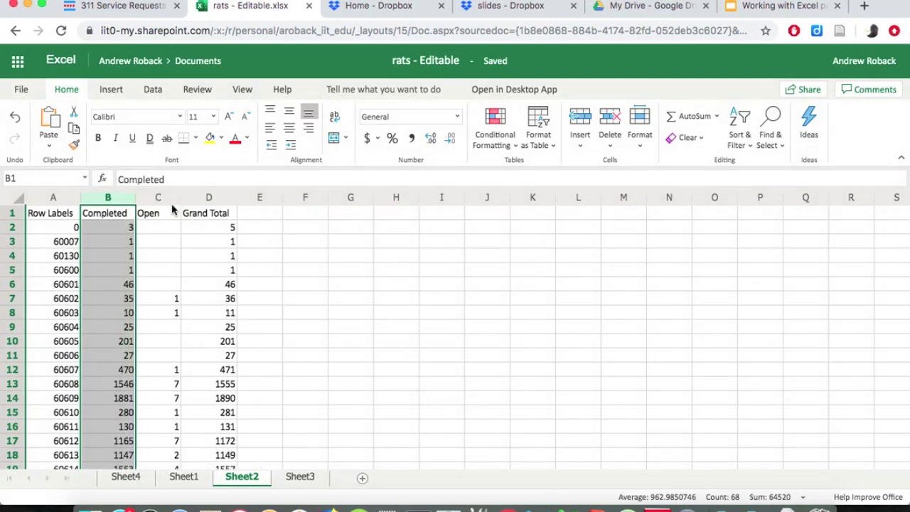
left_click_drag(173, 204, 205, 203)
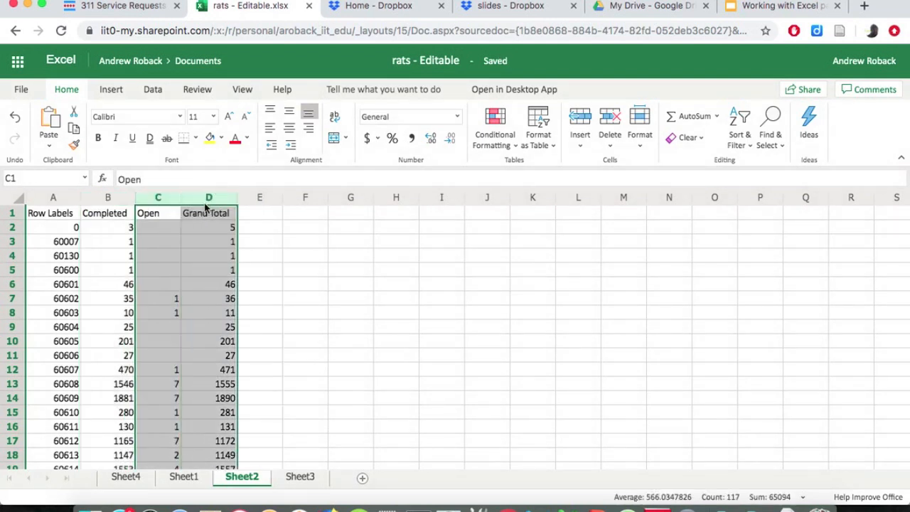
right_click(212, 199)
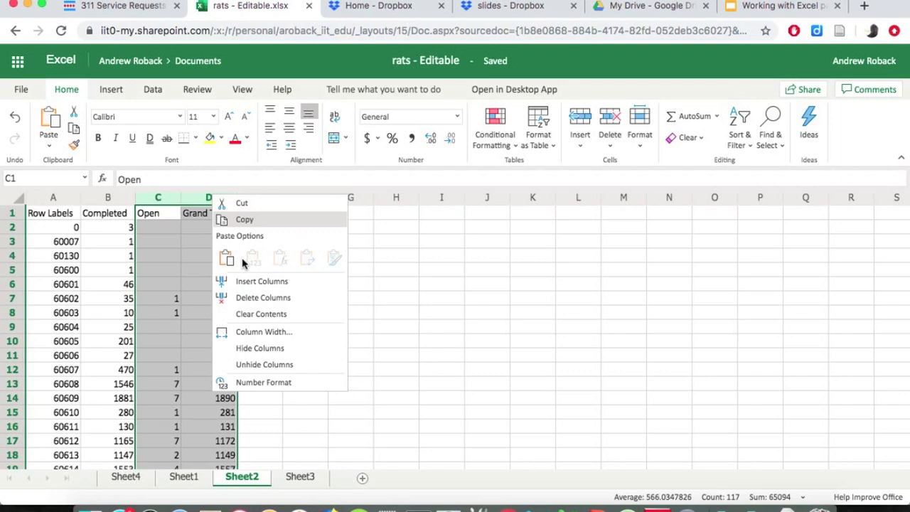
left_click(252, 304)
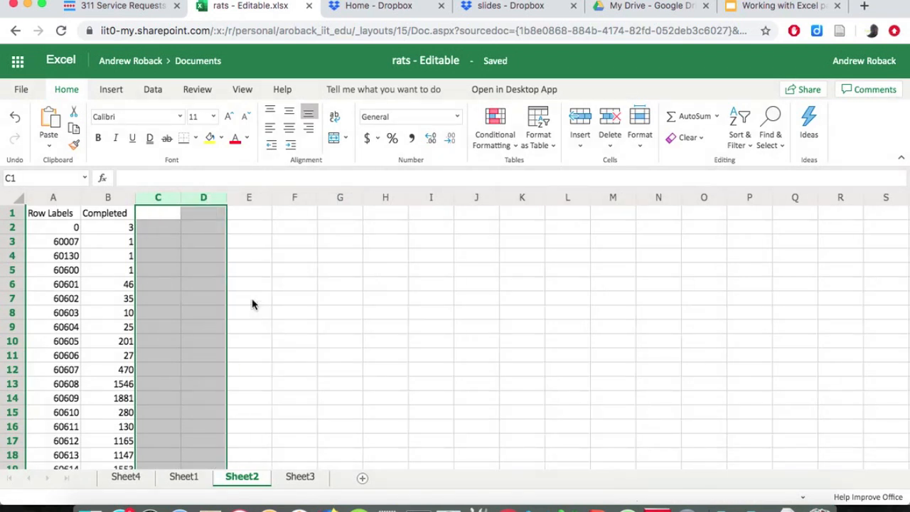
Replace the Row Labels header in cell A1 with "Zip Code".
double_click(66, 215)
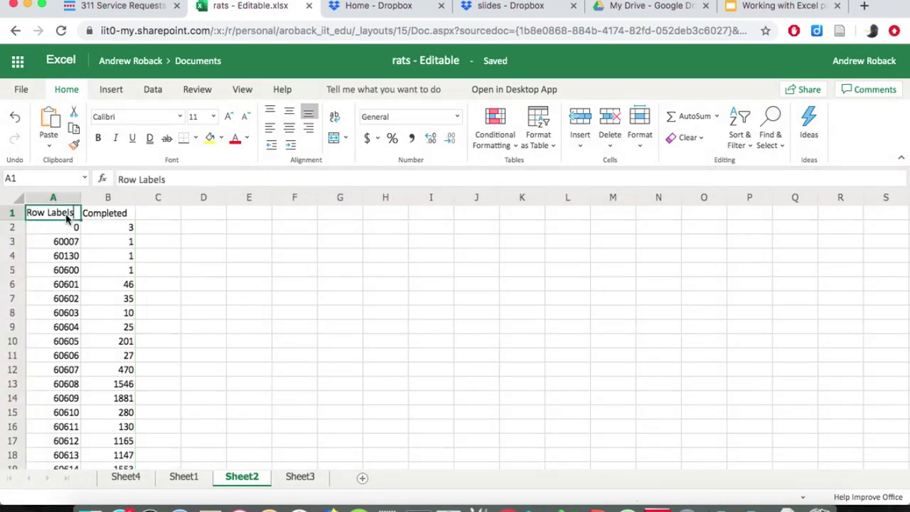
key("BackSpace")
key("BackSpace")
key("BackSpace")
key("BackSpace")
key("BackSpace")
key("BackSpace")
key("BackSpace")
key("BackSpace")
key("BackSpace")
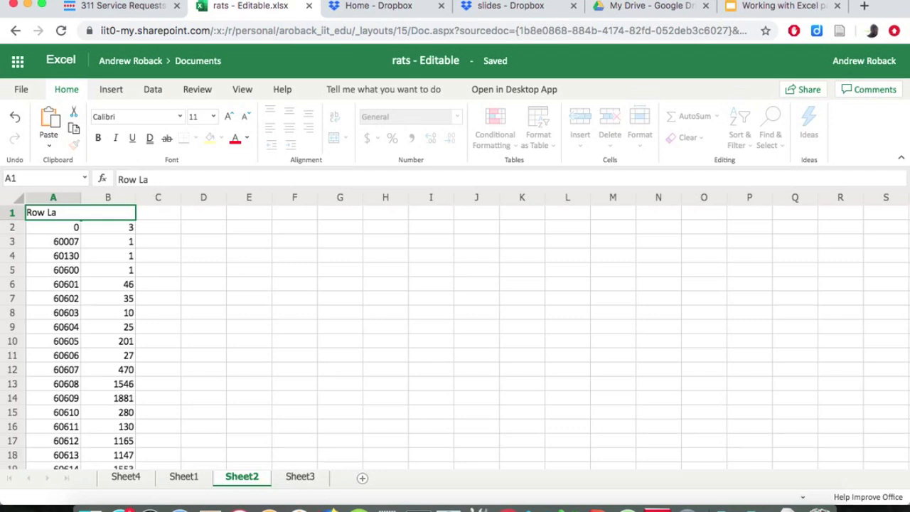
key("BackSpace")
type("Zip Code")
key("Tab")
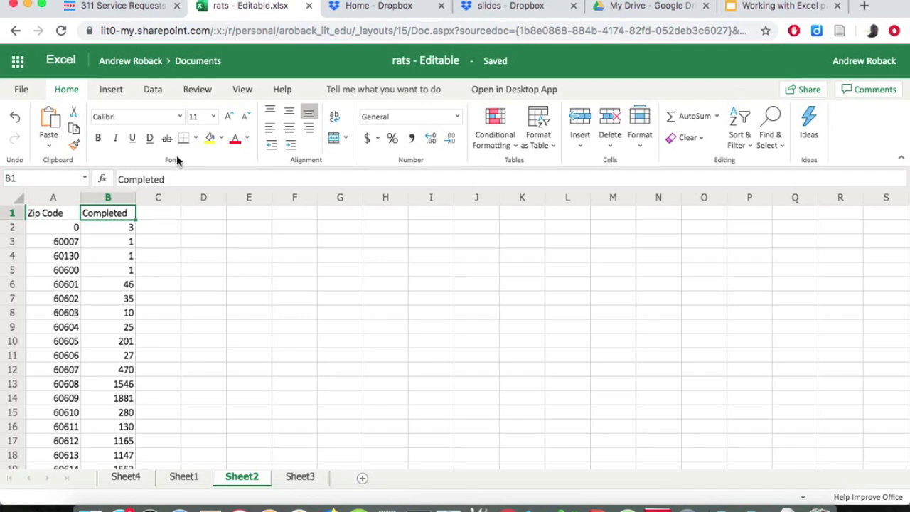
Replace the Completed header in cell B1 with "Rat Complaints" and autofit column B to its text.
double_click(106, 217)
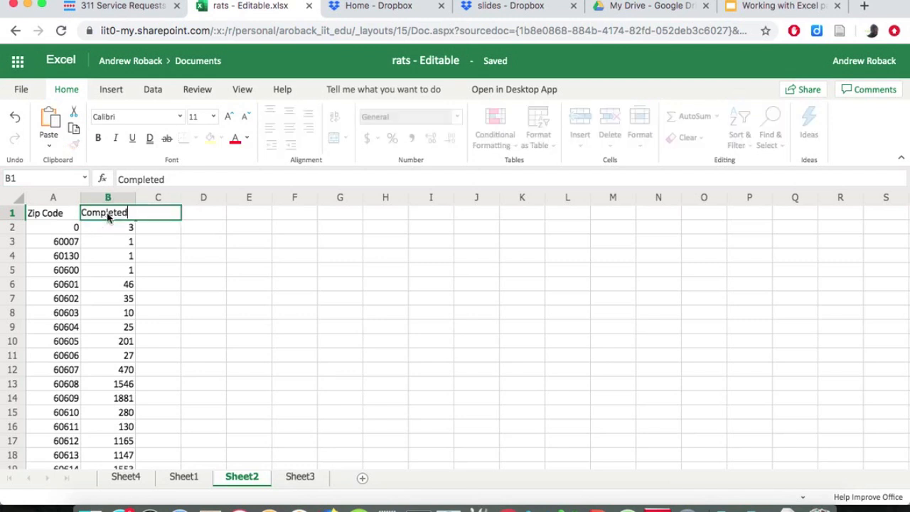
key("BackSpace")
key("BackSpace")
key("BackSpace")
key("BackSpace")
key("BackSpace")
key("BackSpace")
key("BackSpace")
key("BackSpace")
key("BackSpace")
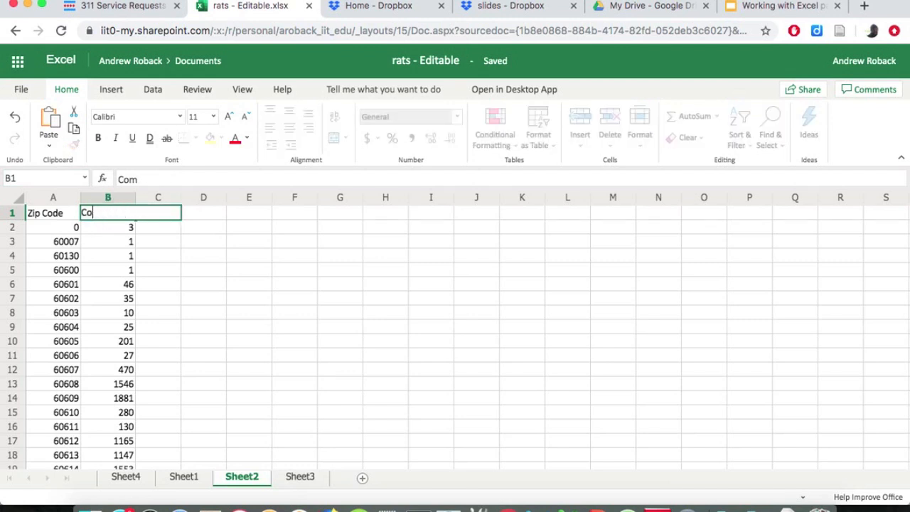
type("Rat Complaints")
key("Return")
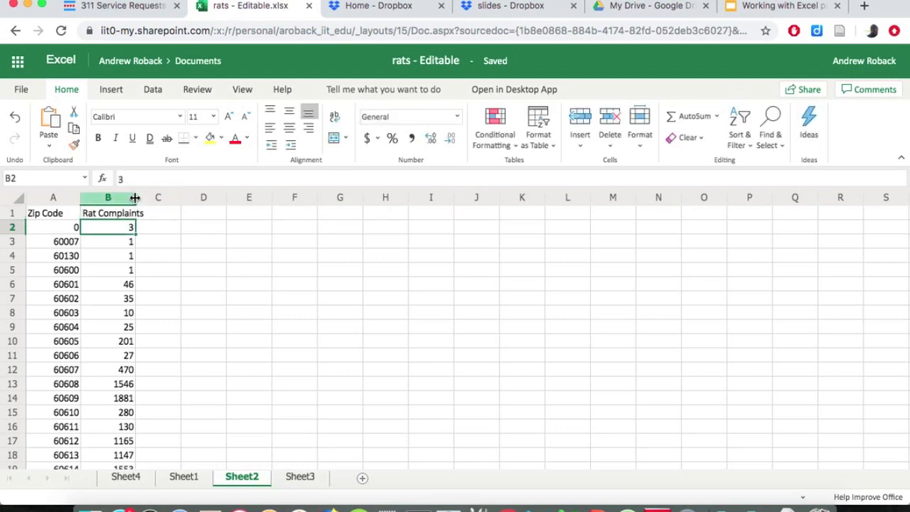
double_click(135, 197)
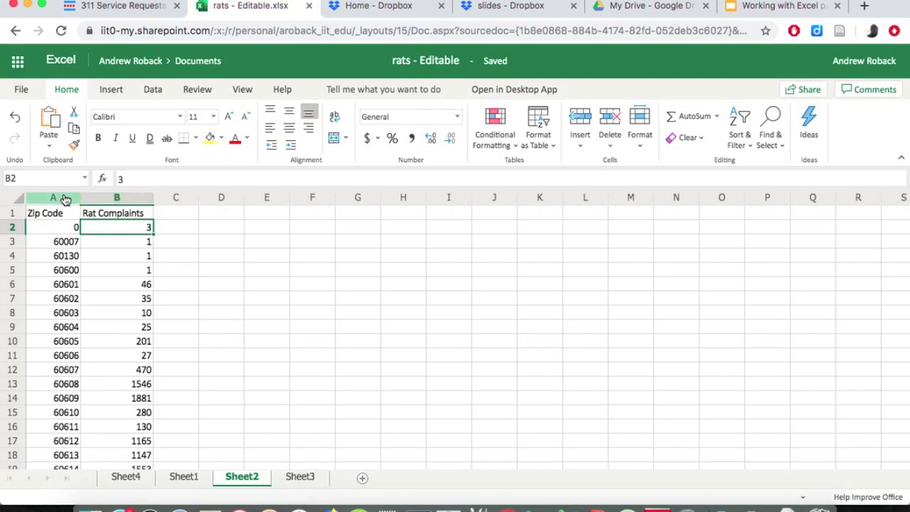
Sort the Zip Code and Rat Complaints columns by Rat Complaints in descending order, treating the first row as headers.
left_click_drag(64, 199, 93, 199)
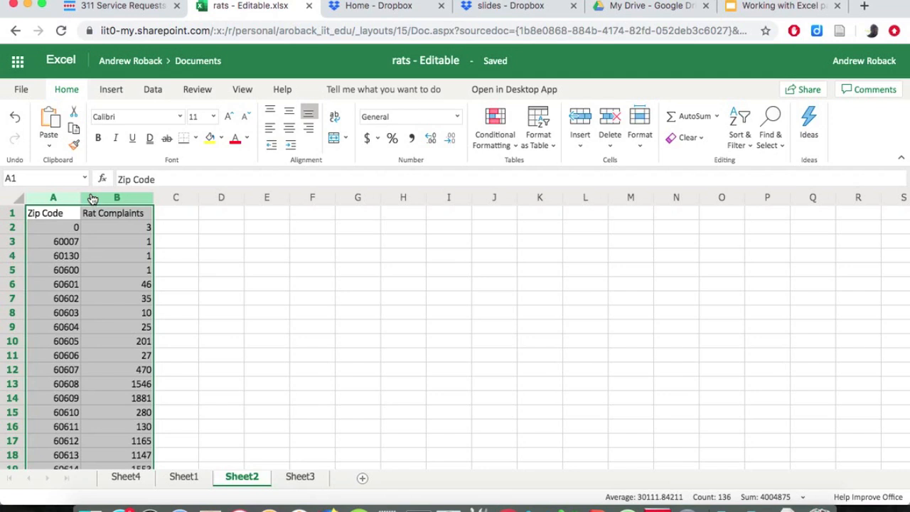
left_click(154, 91)
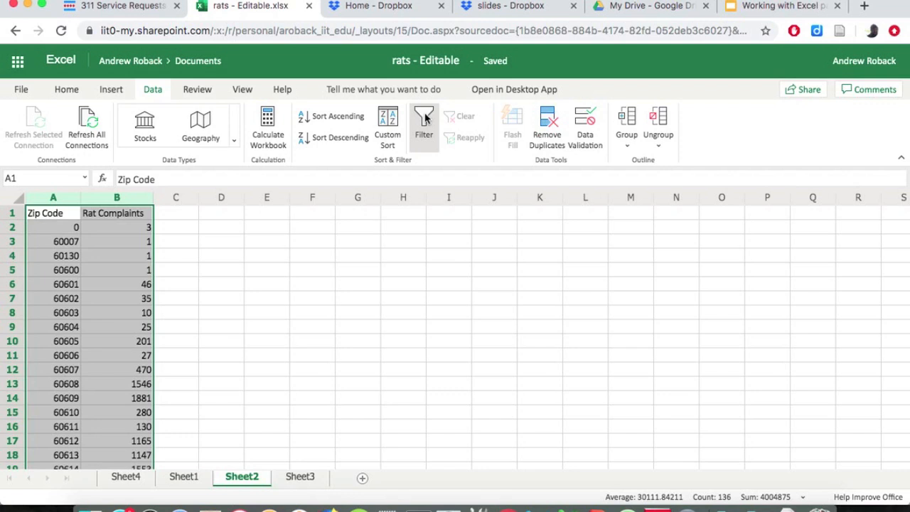
left_click(393, 138)
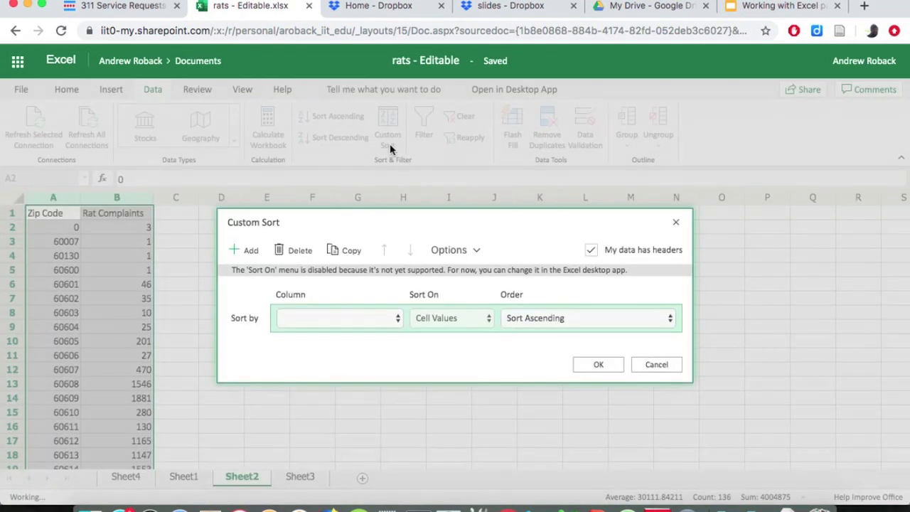
left_click(367, 319)
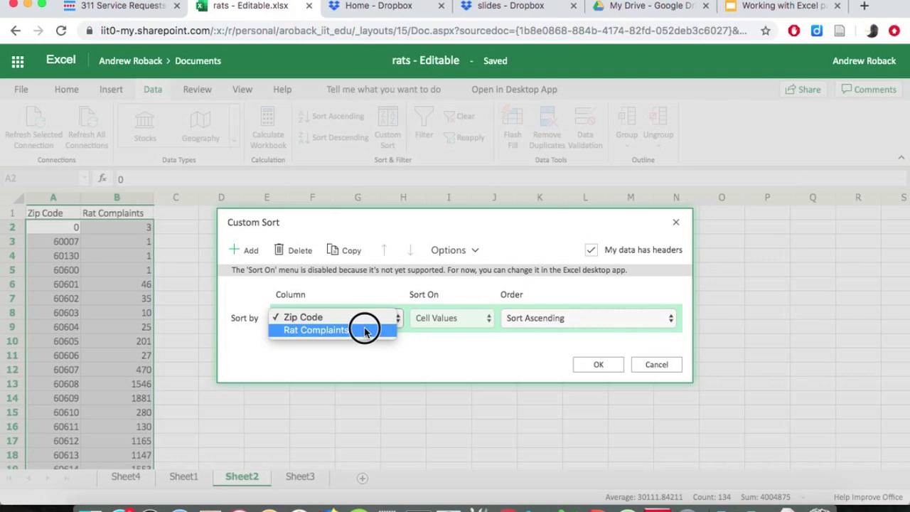
left_click(362, 329)
left_click(525, 319)
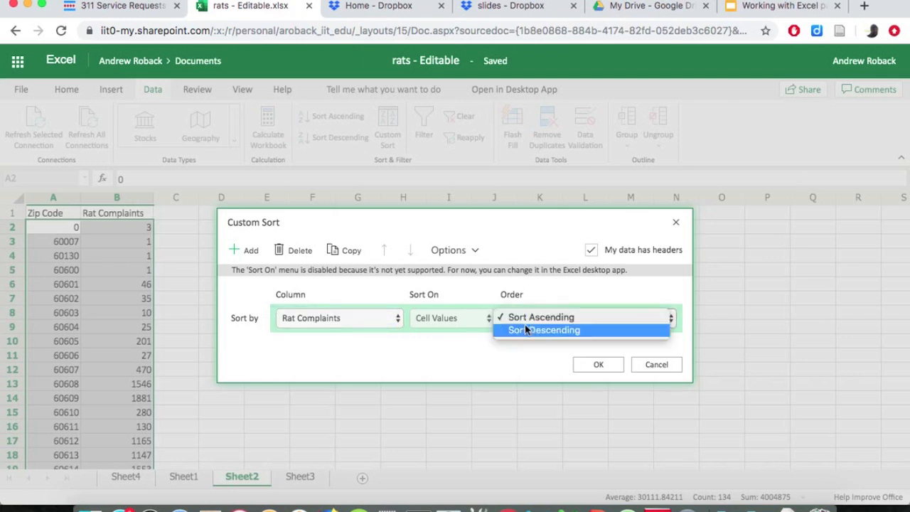
left_click(526, 330)
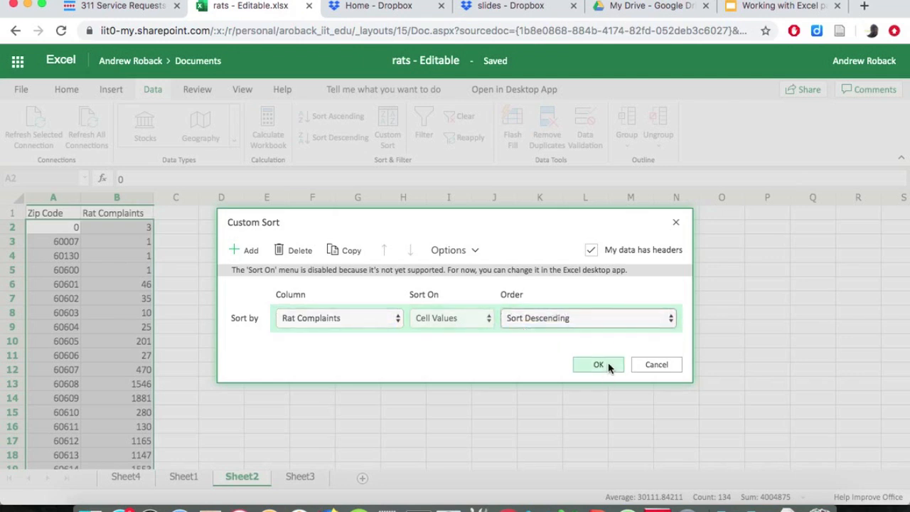
left_click(599, 364)
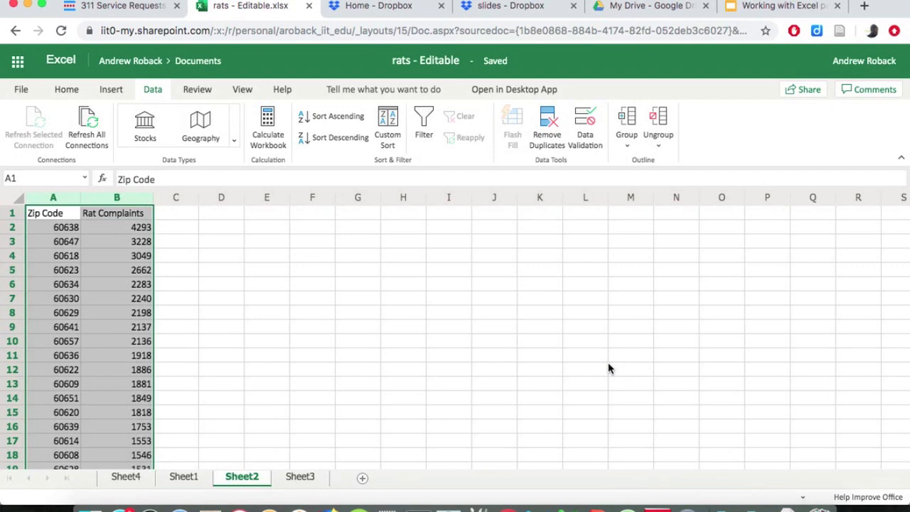
left_click(50, 227)
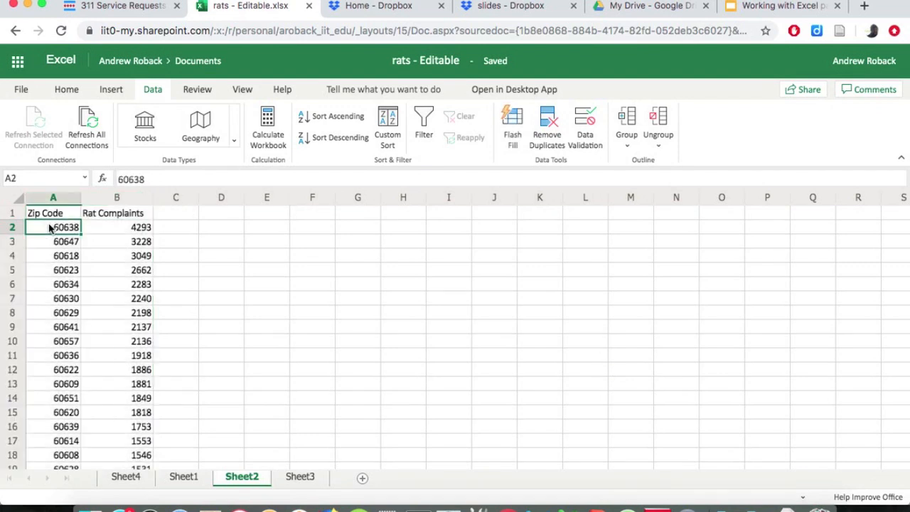
left_click(122, 227)
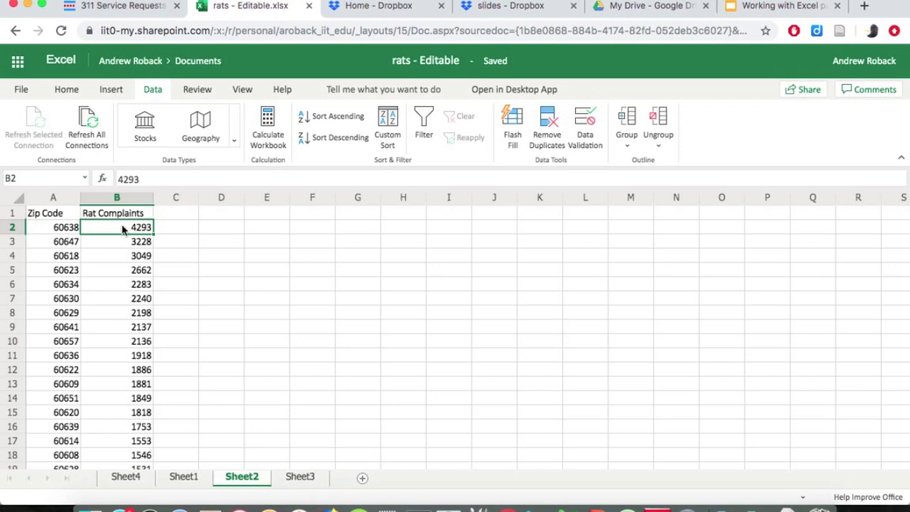
Insert a 2-D clustered bar chart on Sheet2 from the sorted zip code and complaint data in A1:B21.
left_click(56, 215)
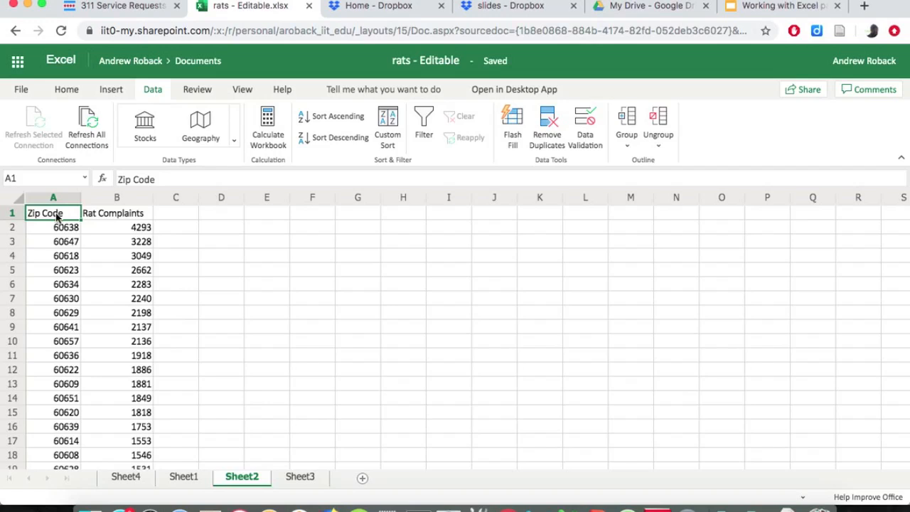
left_click_drag(57, 217, 116, 462)
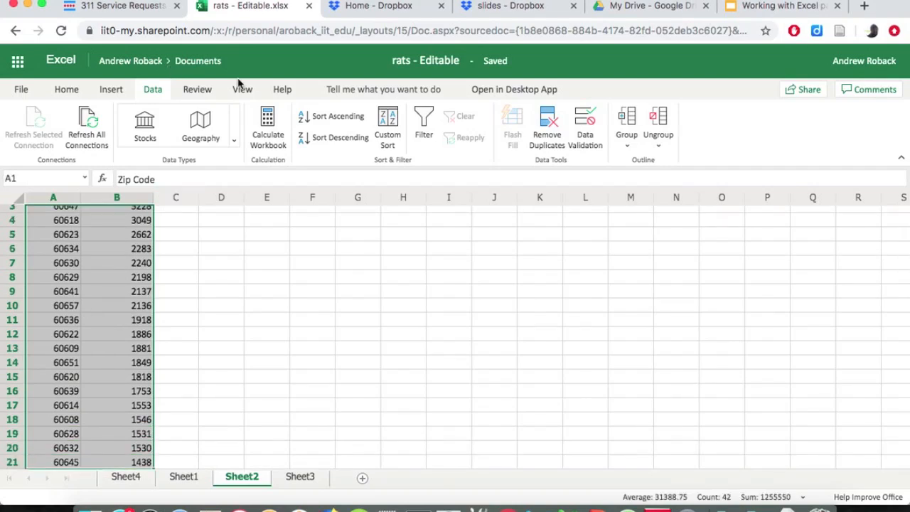
left_click(121, 93)
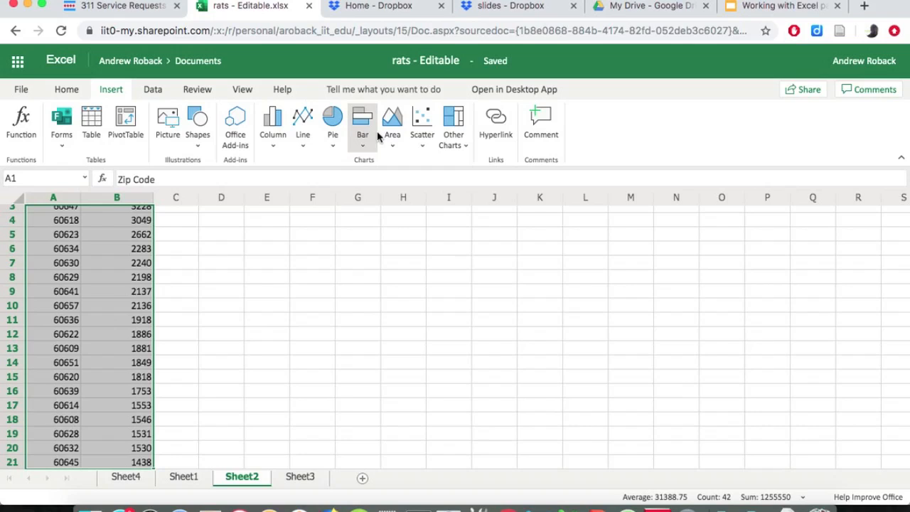
left_click(362, 145)
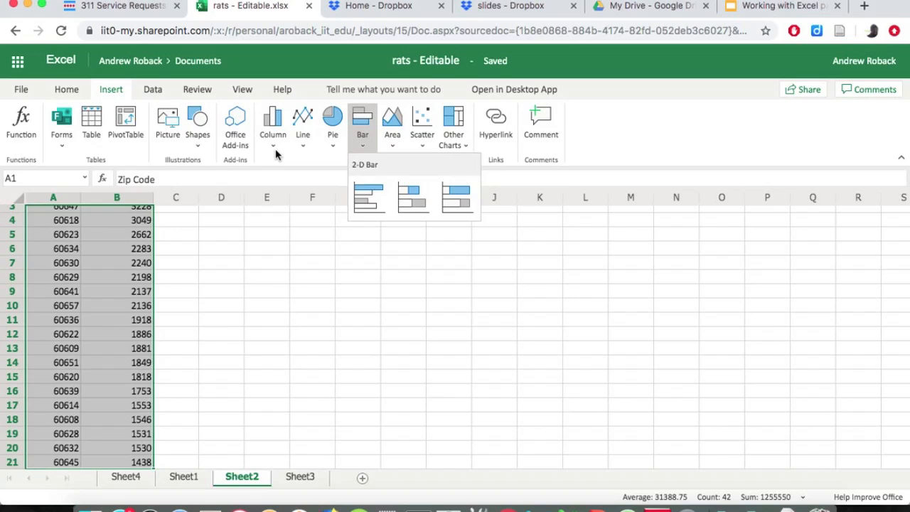
left_click(369, 196)
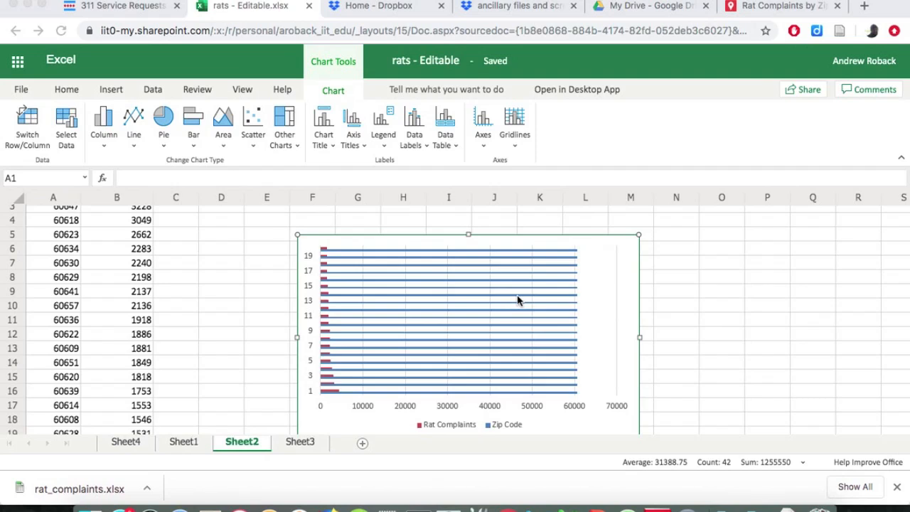
right_click(518, 299)
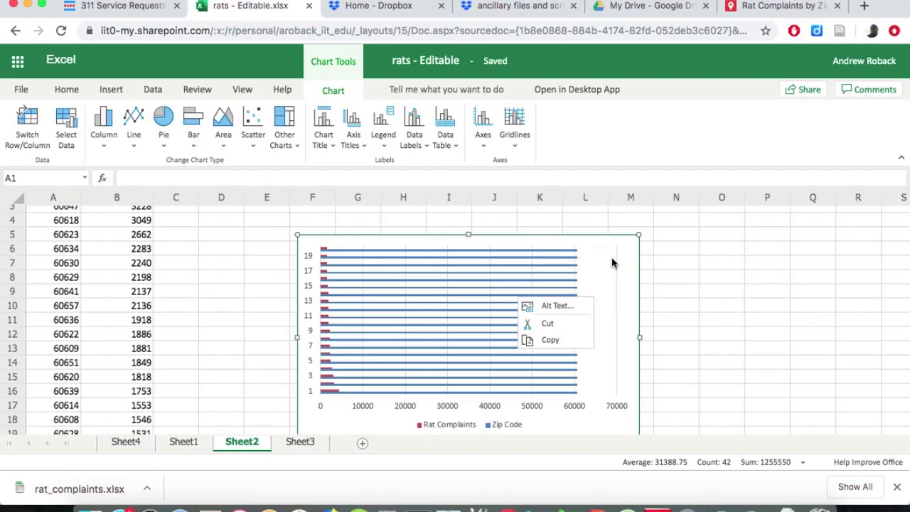
Switch to desktop Microsoft Excel and move the Rat complaints chart next to the data, near the top of the rat_complaints sheet.
left_click(573, 507)
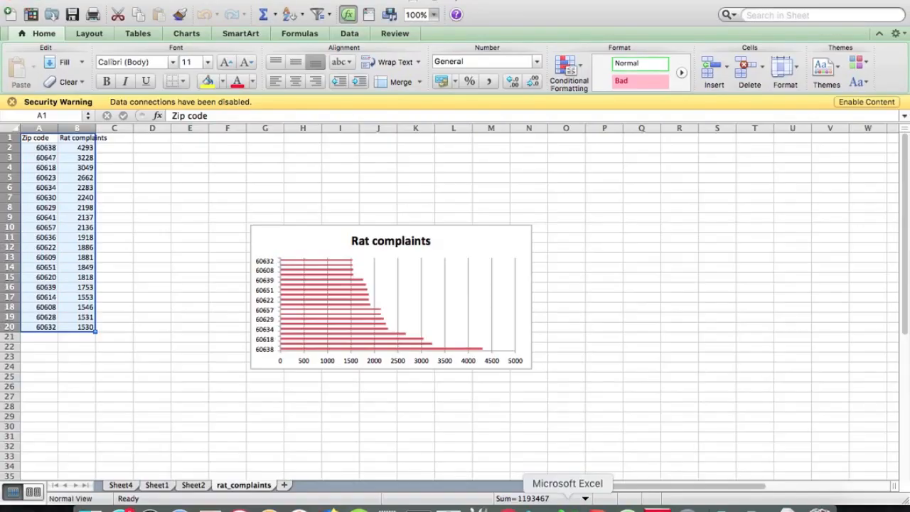
left_click_drag(462, 237, 342, 163)
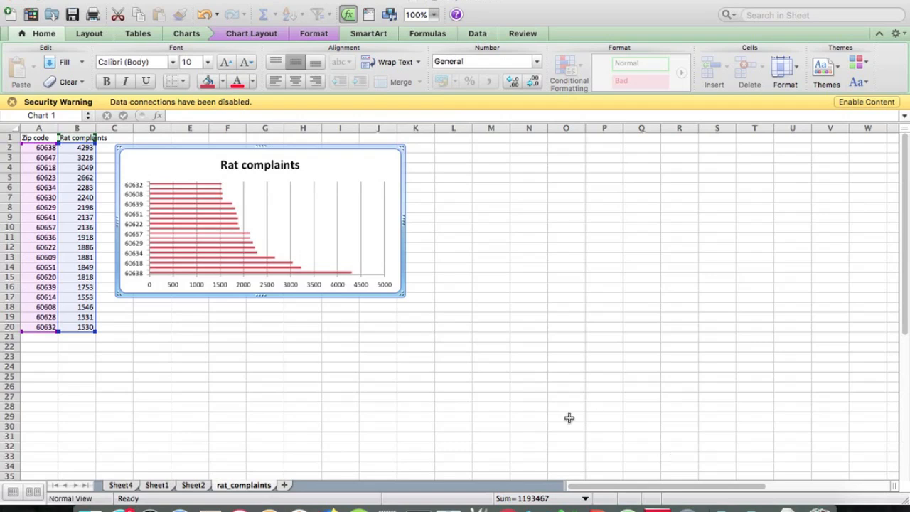
scroll(569, 419, "up", 6)
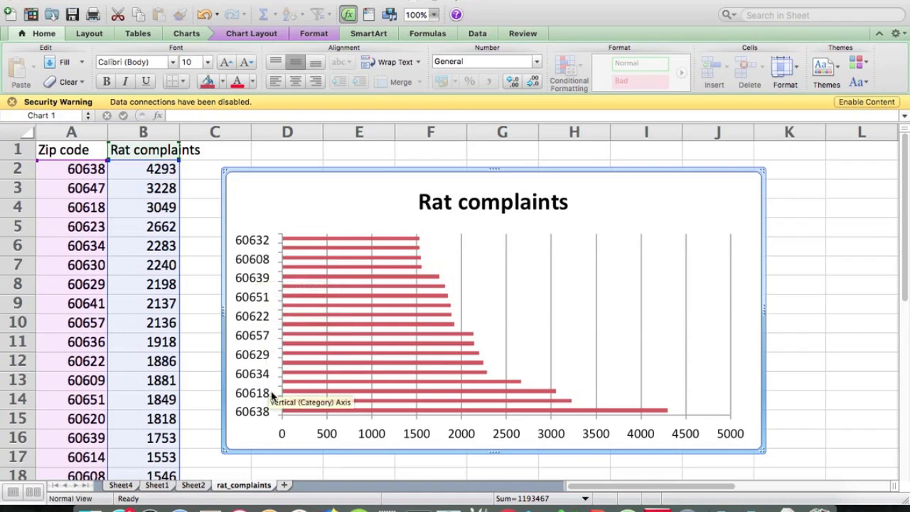
Stretch the Rat complaints chart downward to about row 26, leaving room for a label on every zip code bar.
scroll(427, 464, "down", 5)
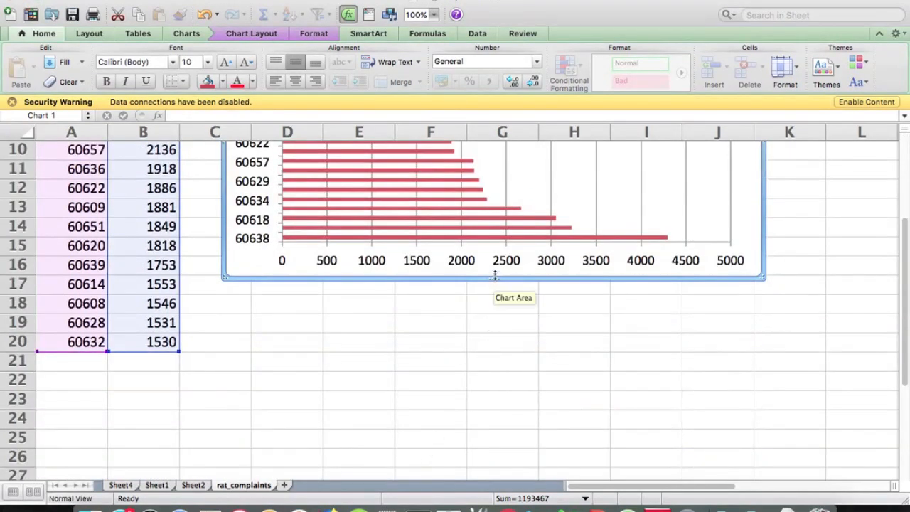
left_click_drag(494, 279, 528, 465)
scroll(525, 405, "up", 5)
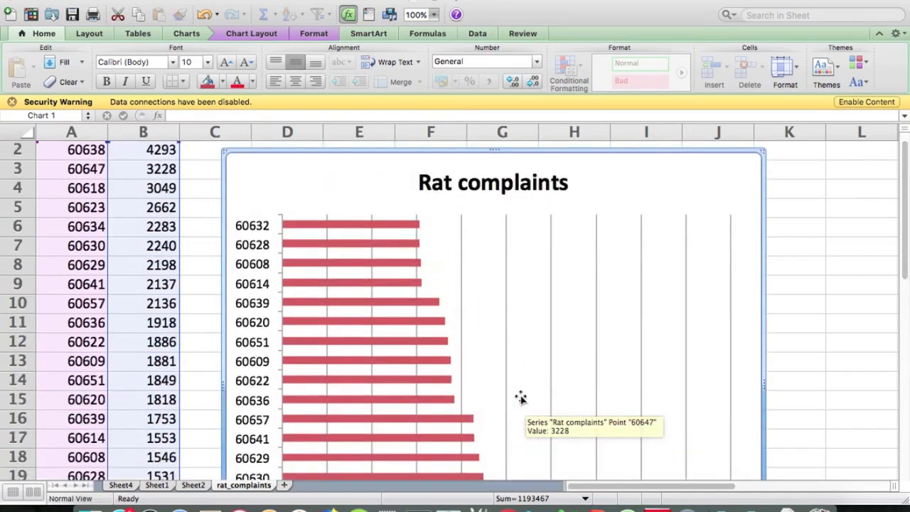
scroll(521, 398, "down", 1)
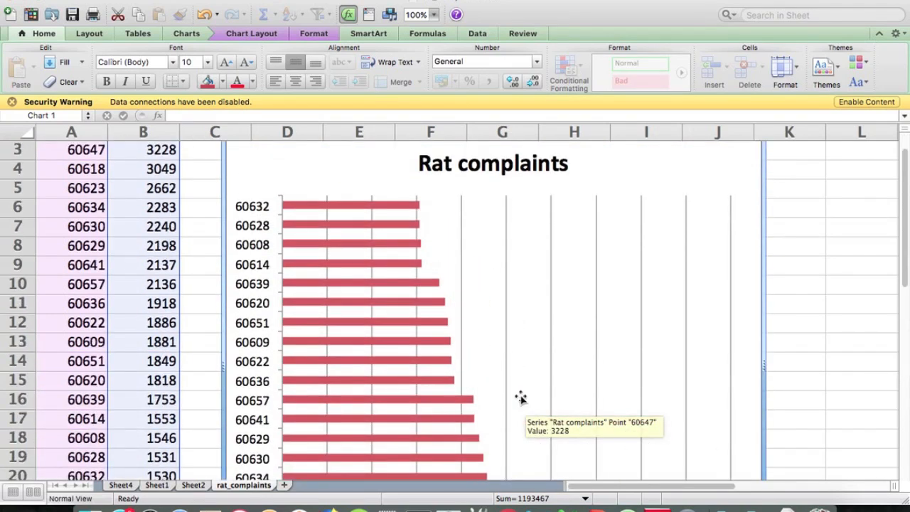
scroll(521, 397, "down", 3)
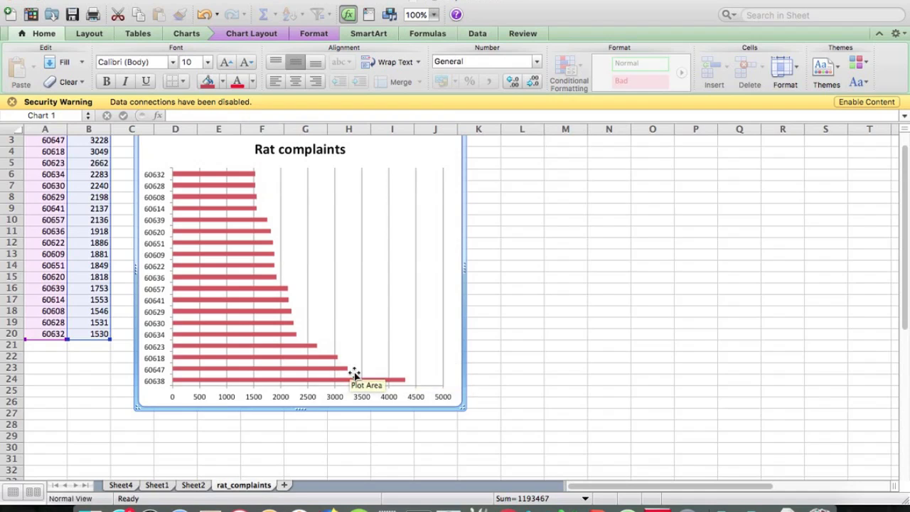
scroll(354, 375, "up", 2)
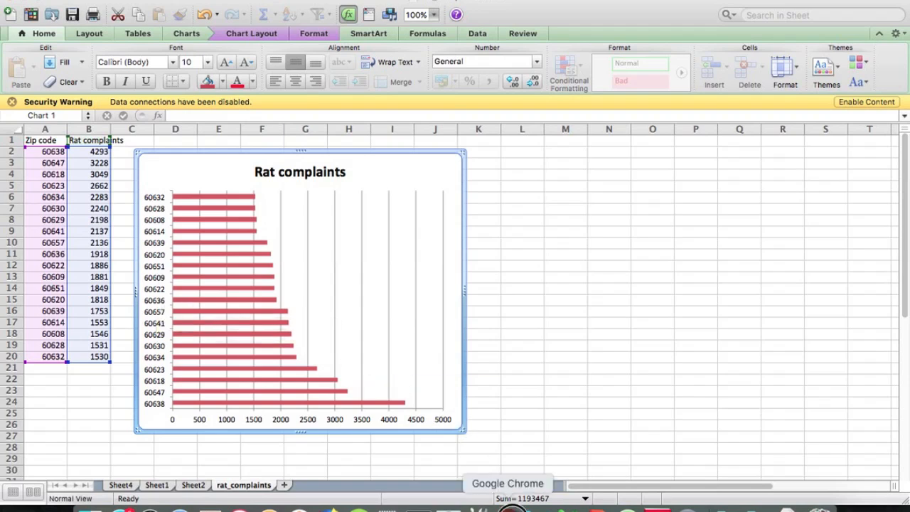
Switch to the Rat Complaints by Zip Code map in Google Chrome and examine the 60638 marker's details and the area around Midway Airport.
left_click(508, 506)
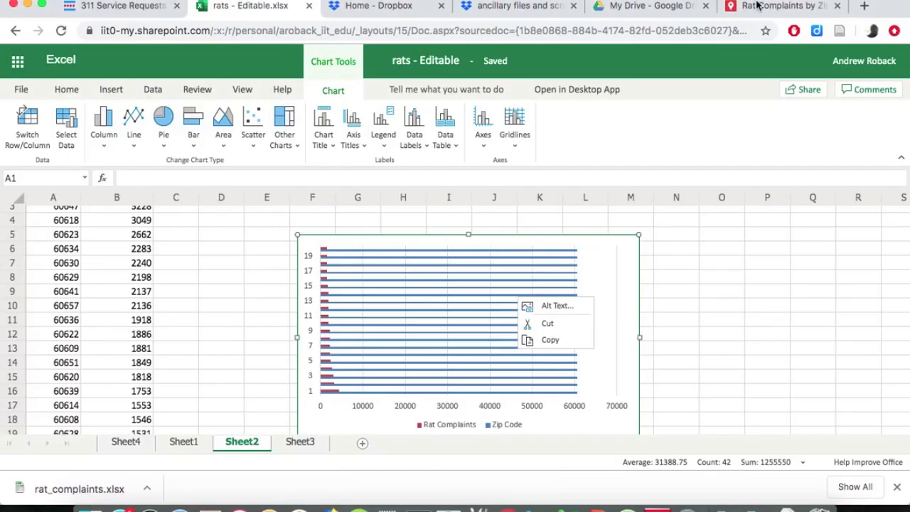
left_click(755, 7)
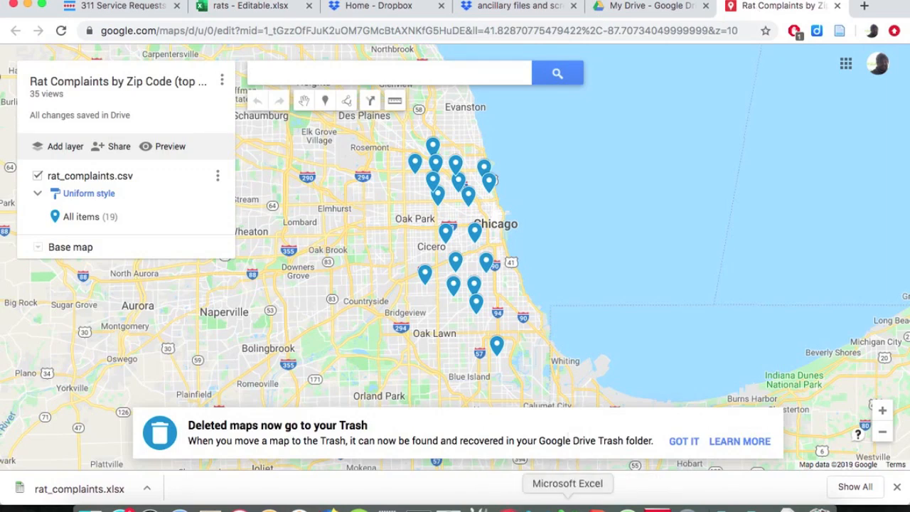
left_click(569, 506)
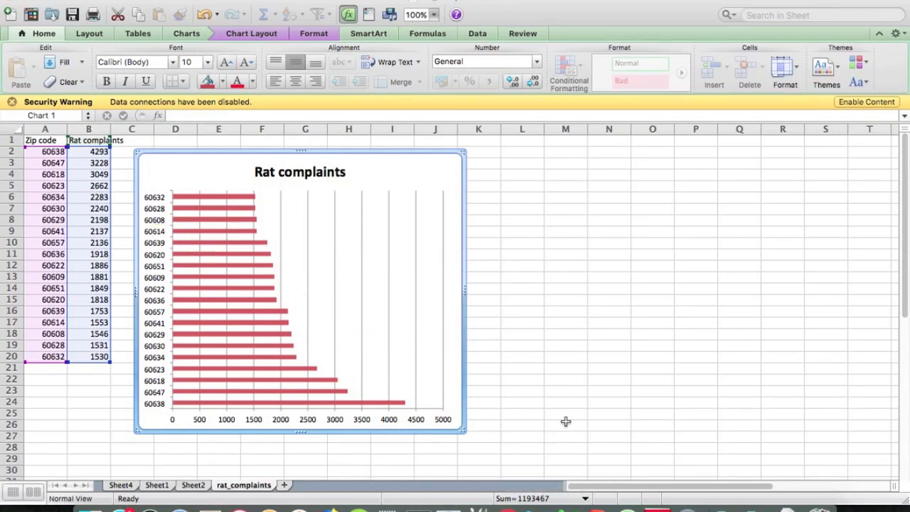
left_click(507, 507)
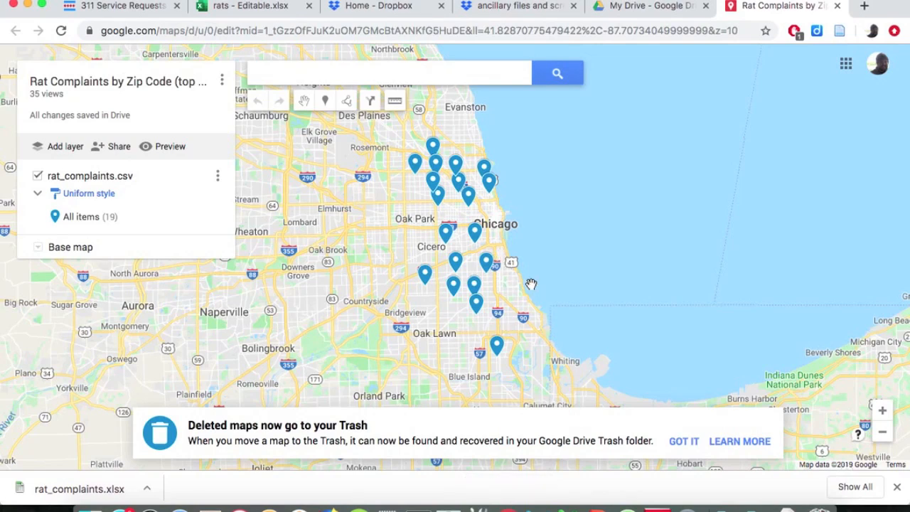
left_click(425, 275)
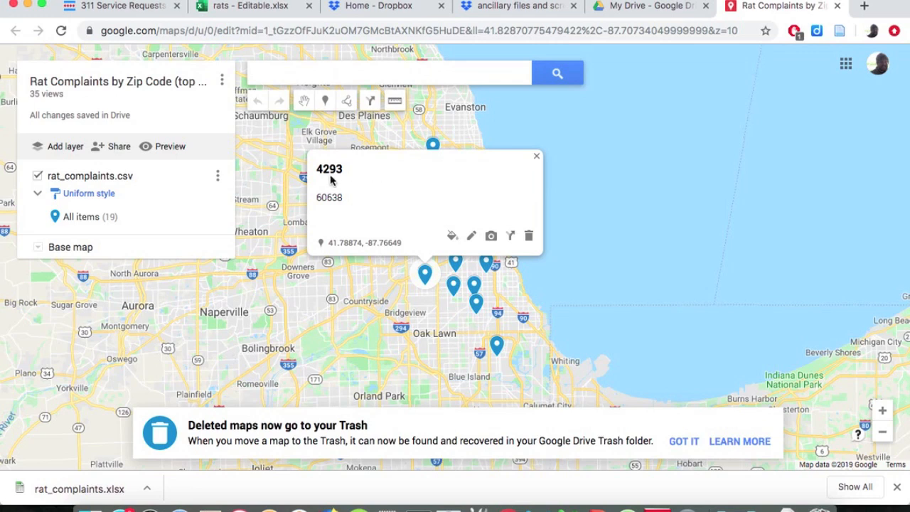
left_click(537, 156)
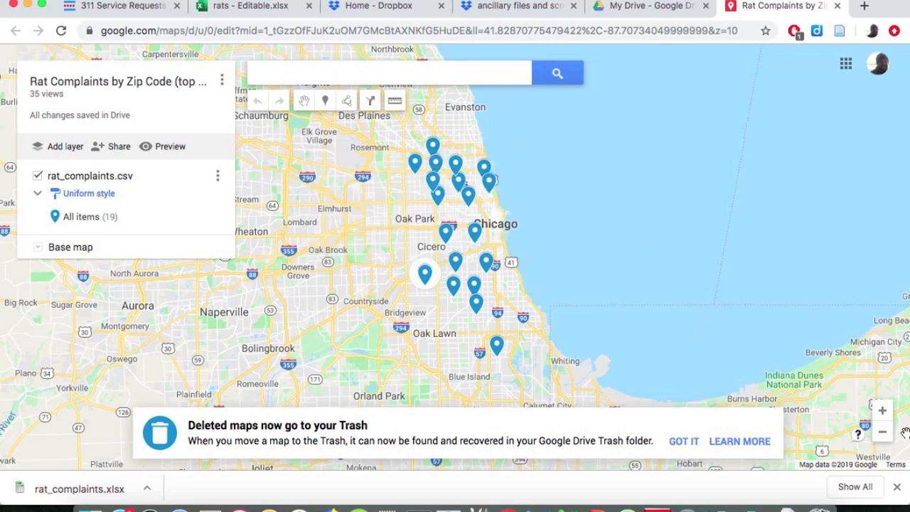
left_click(883, 412)
left_click(883, 414)
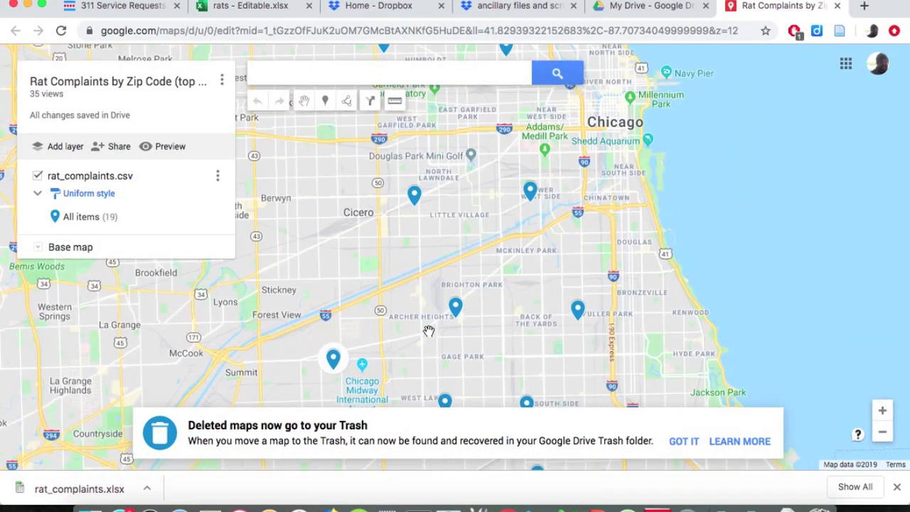
left_click_drag(429, 331, 416, 262)
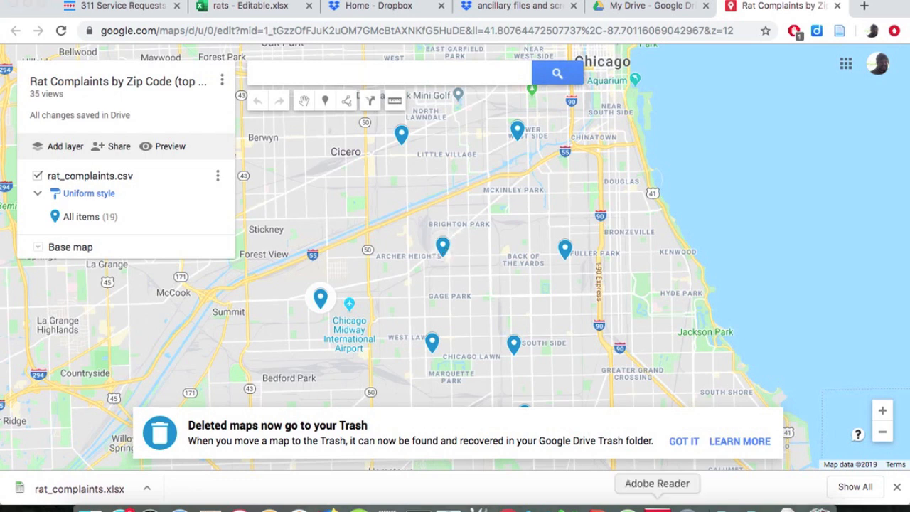
Switch to the slides in Adobe Reader and advance to the Objectives slide on page 10.
left_click(656, 509)
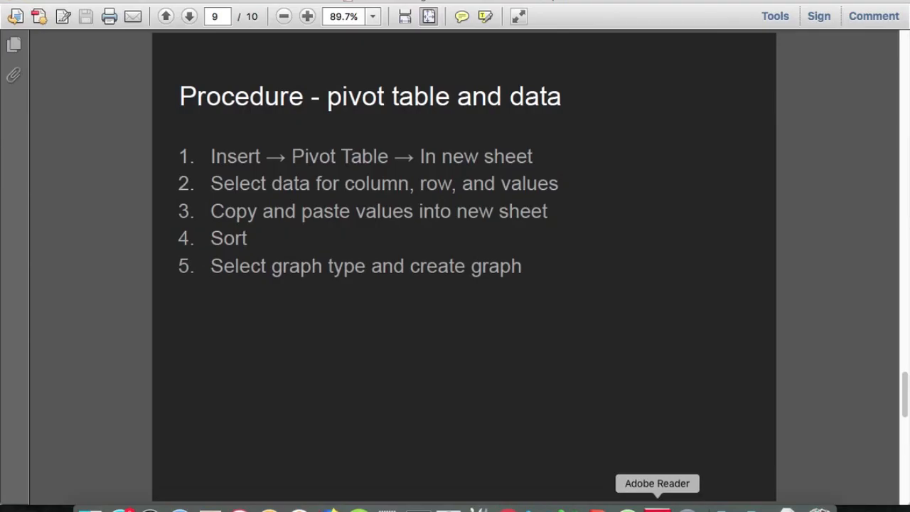
key("Down")
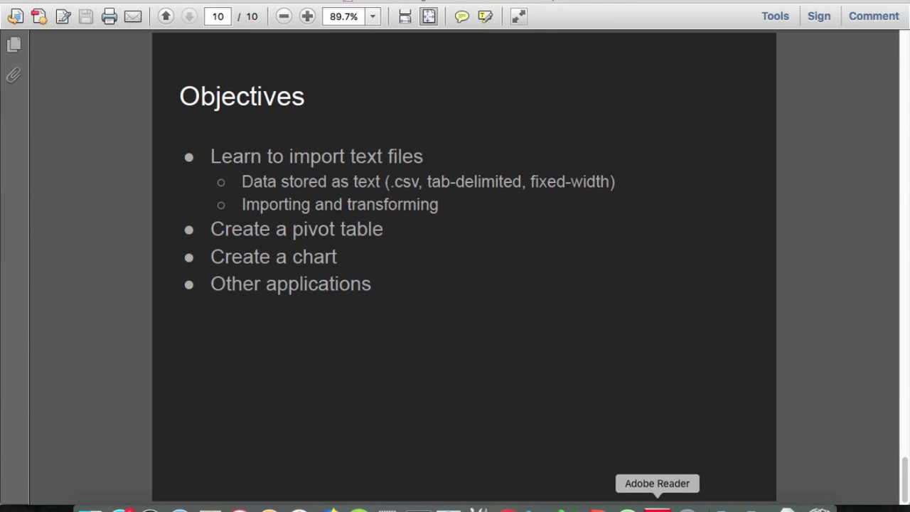